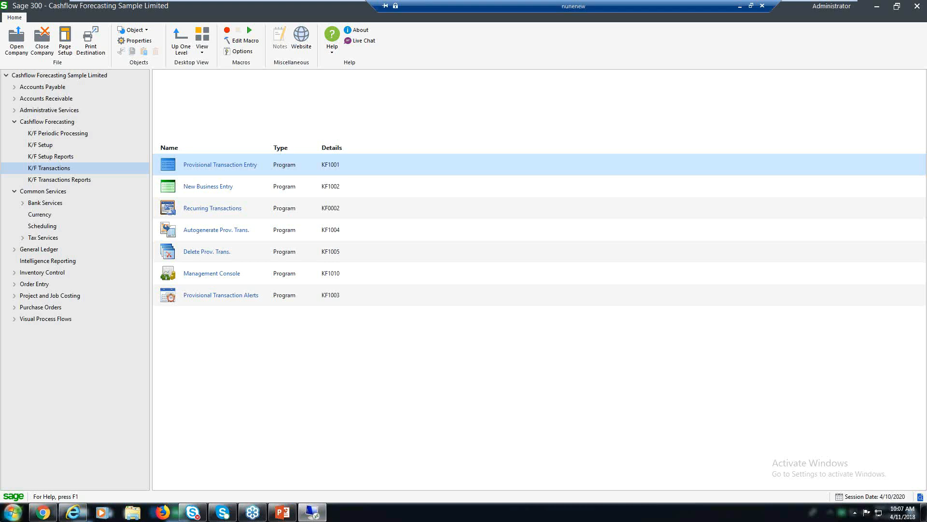
# Open the K/F Provisional Transactions Management Console and move its window up and left
pyautogui.click(211, 274)
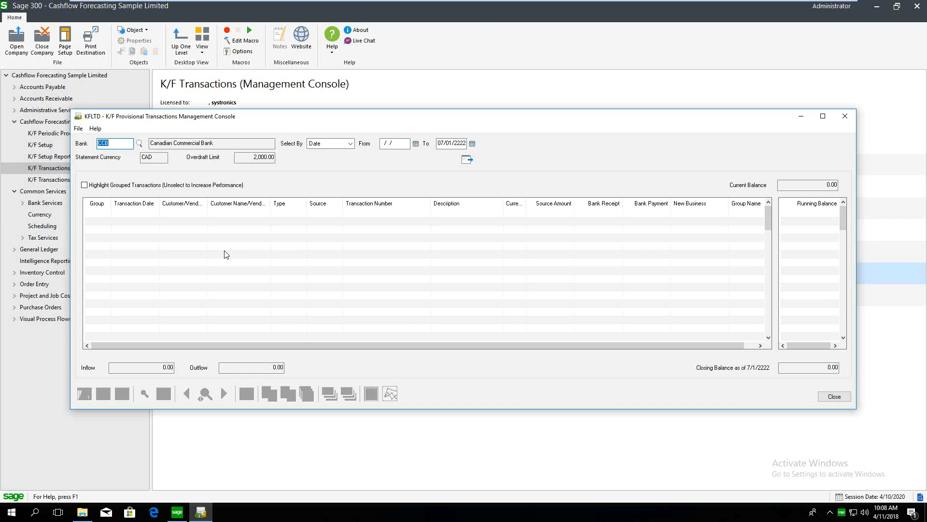
pyautogui.moveTo(333, 121); pyautogui.dragTo(279, 109)
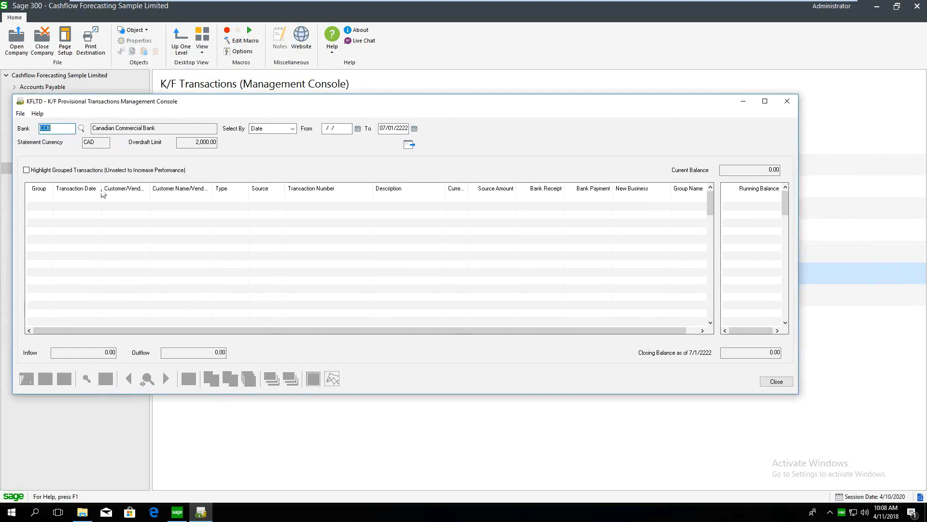
# Load the Canadian Commercial Bank forecast for 06/01/2020 through 07/01/2020
pyautogui.click(333, 128)
pyautogui.doubleClick(333, 128)
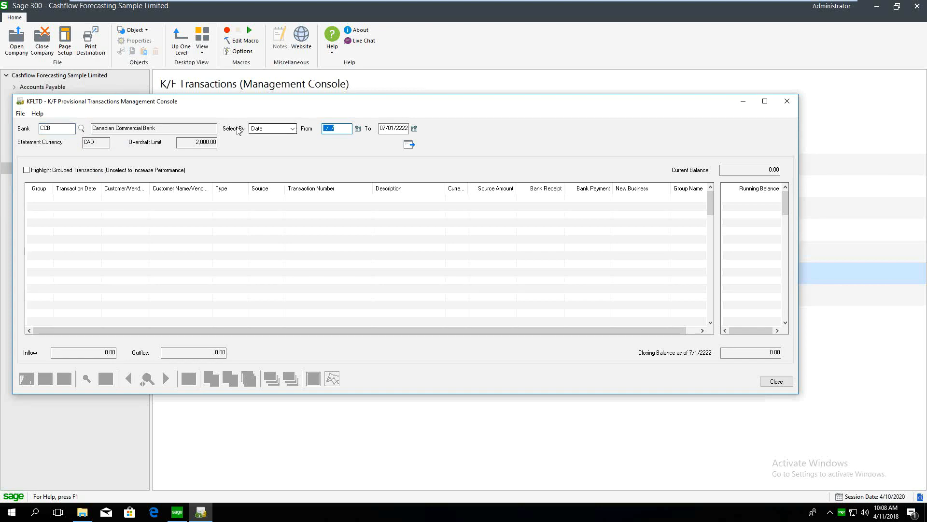
pyautogui.write('06/01/2020')
pyautogui.click(406, 129)
pyautogui.press('BackSpace')
pyautogui.press('BackSpace')
pyautogui.press('BackSpace')
pyautogui.press('BackSpace')
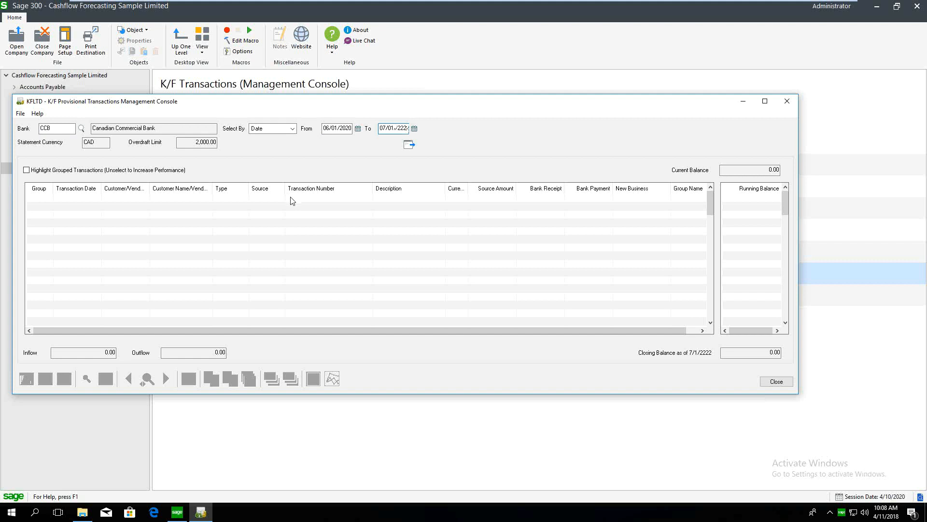
pyautogui.write('2020')
pyautogui.click(410, 144)
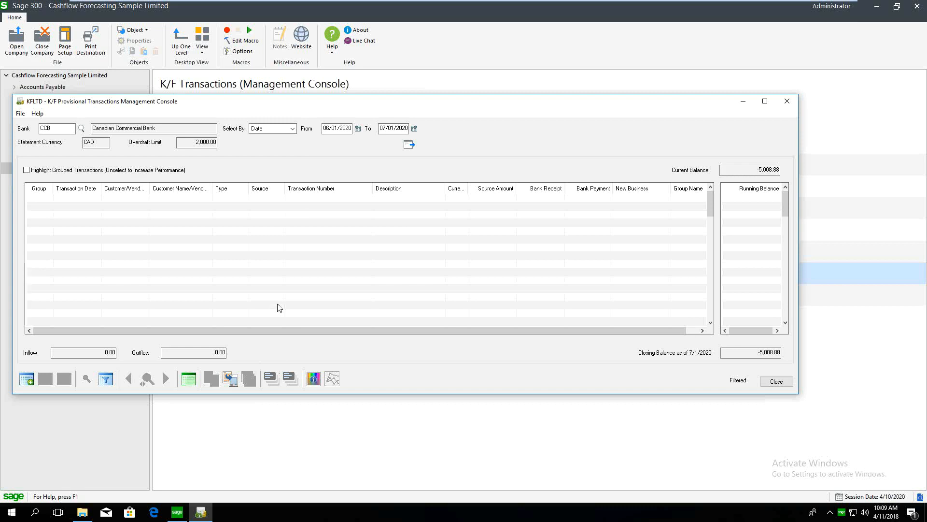
# Start autogenerating from A/R Invoice, selecting invoices by Document Due Date
pyautogui.click(235, 381)
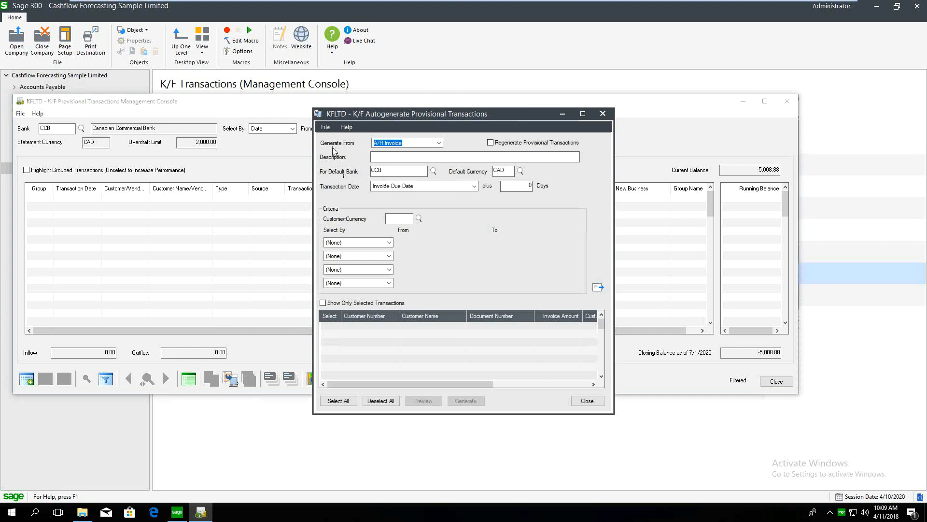
pyautogui.click(412, 143)
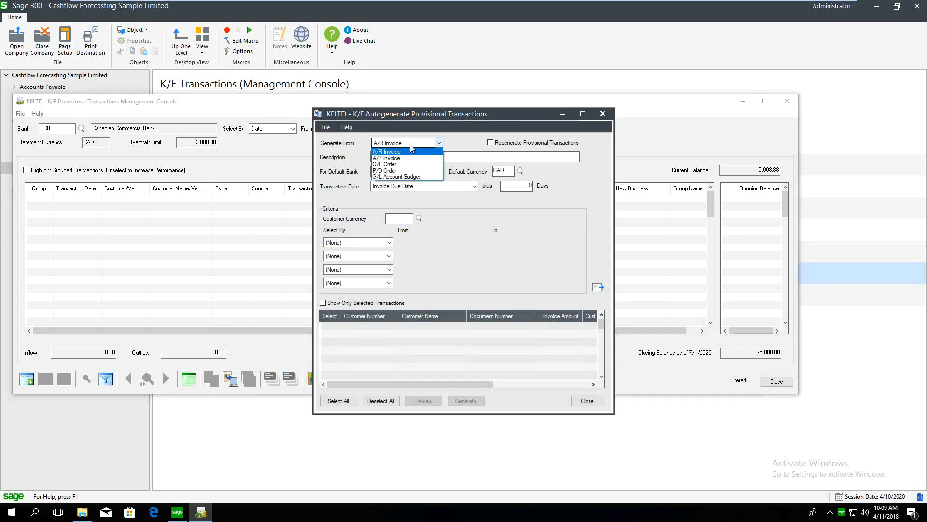
pyautogui.click(411, 144)
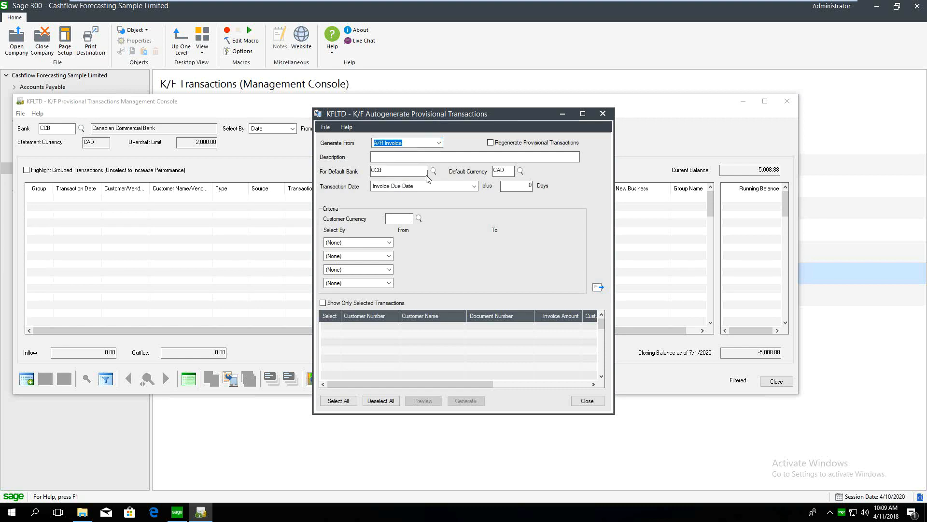
pyautogui.click(367, 243)
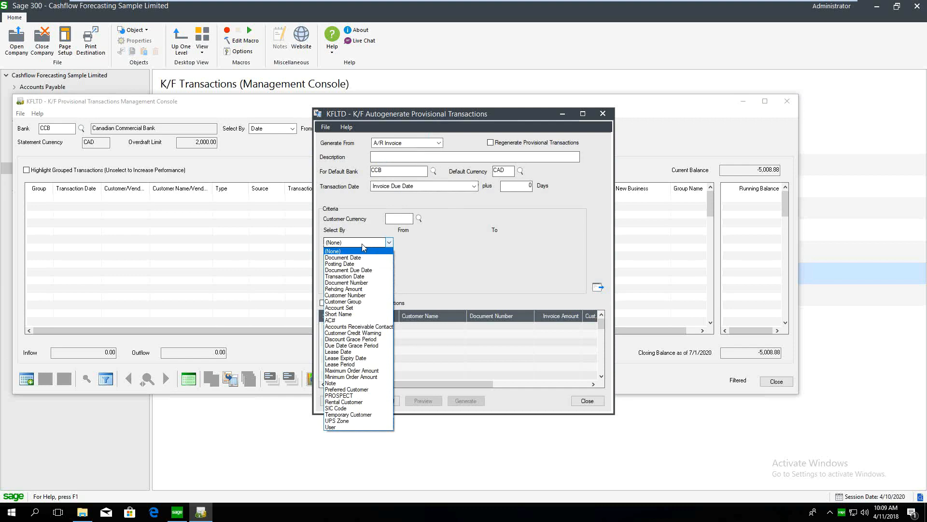
pyautogui.click(361, 270)
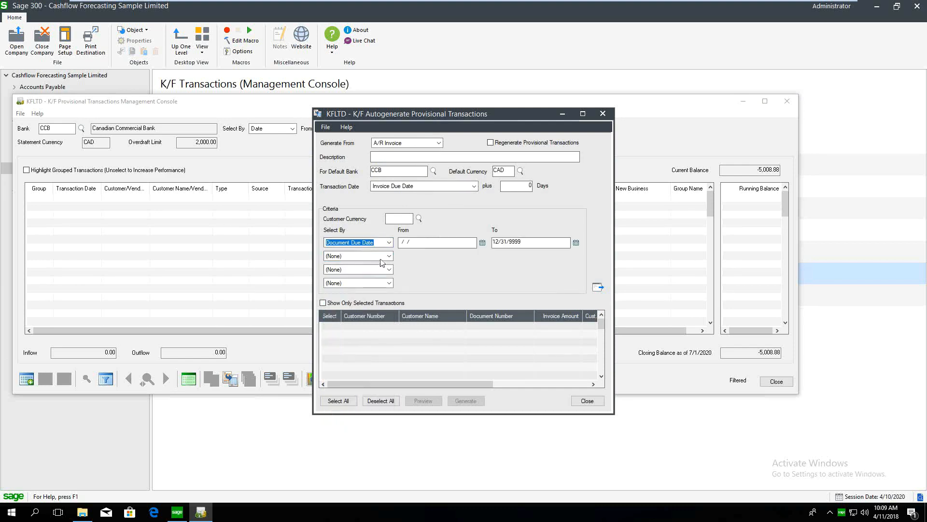
# Limit the due dates to 06/01/2020–07/01/2020 and date transactions 5 days after
pyautogui.press('Tab')
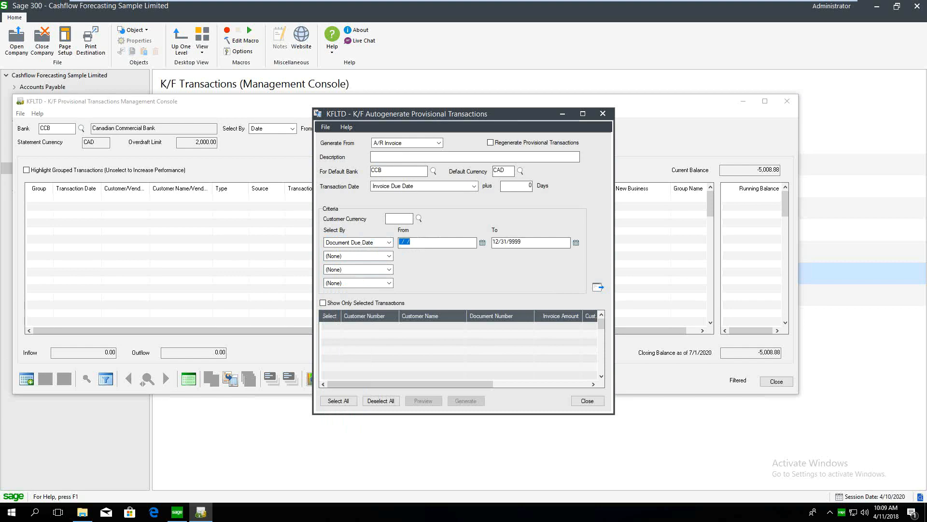
pyautogui.write('07012020')
pyautogui.press('Tab')
pyautogui.click(401, 242)
pyautogui.press('Delete')
pyautogui.write('6')
pyautogui.press('Tab')
pyautogui.press('Delete')
pyautogui.write('07/01/2020')
pyautogui.write('5')
# Load the matching A/R invoices, resize the grid columns, and generate 16 provisional transactions
pyautogui.click(597, 286)
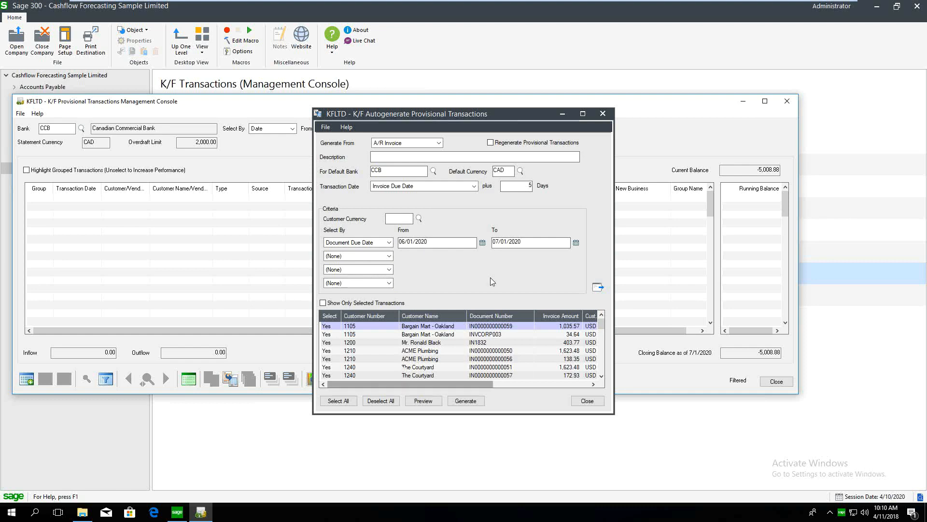
pyautogui.moveTo(436, 386); pyautogui.dragTo(462, 381)
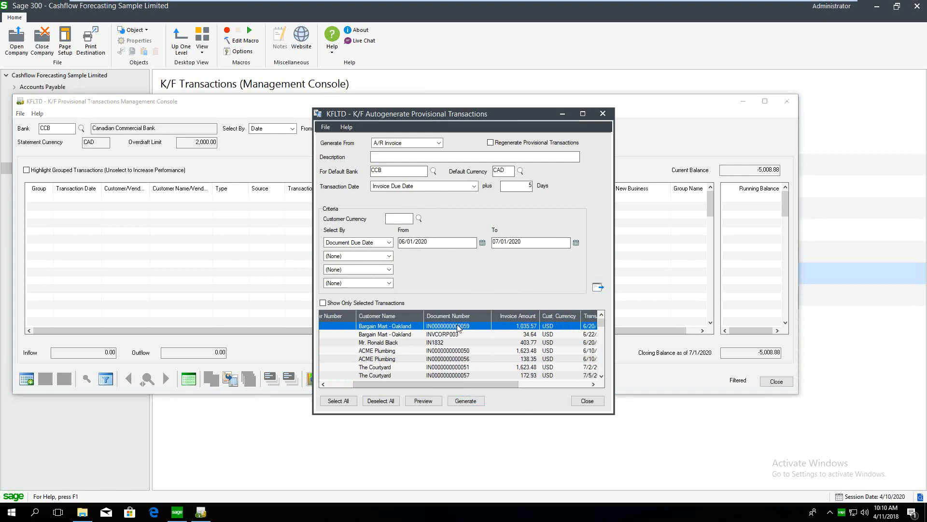
pyautogui.moveTo(468, 385); pyautogui.dragTo(521, 385)
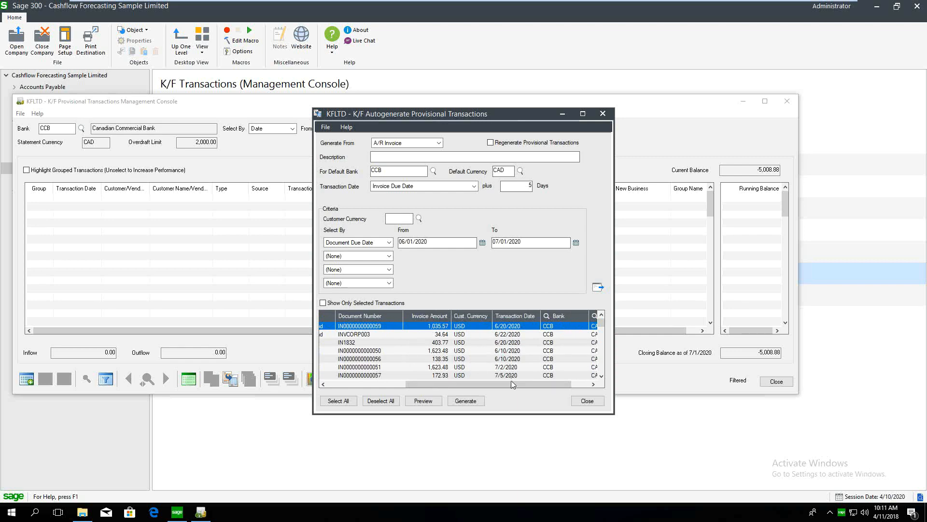
pyautogui.moveTo(513, 384)
pyautogui.mouseDown()
pyautogui.moveTo(531, 381)
pyautogui.moveTo(520, 382)
pyautogui.mouseUp()
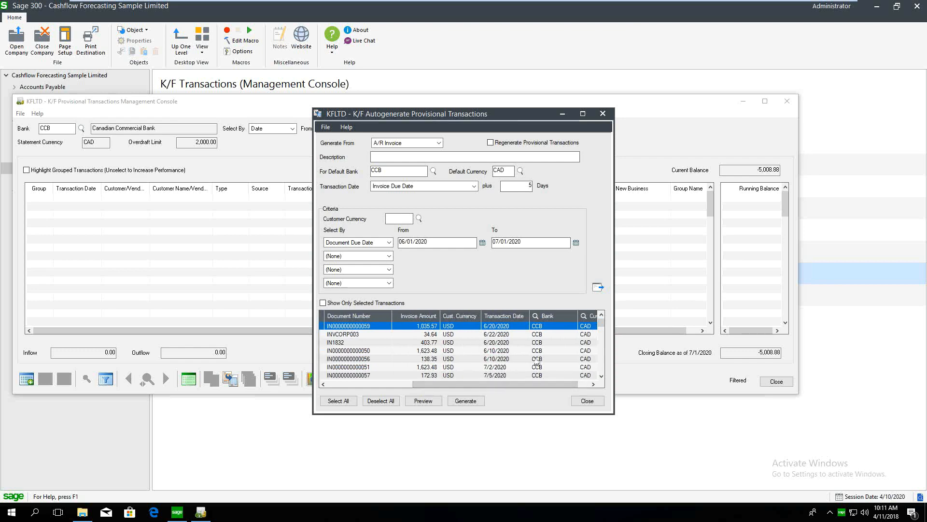
pyautogui.moveTo(540, 381); pyautogui.dragTo(498, 380)
pyautogui.click(471, 401)
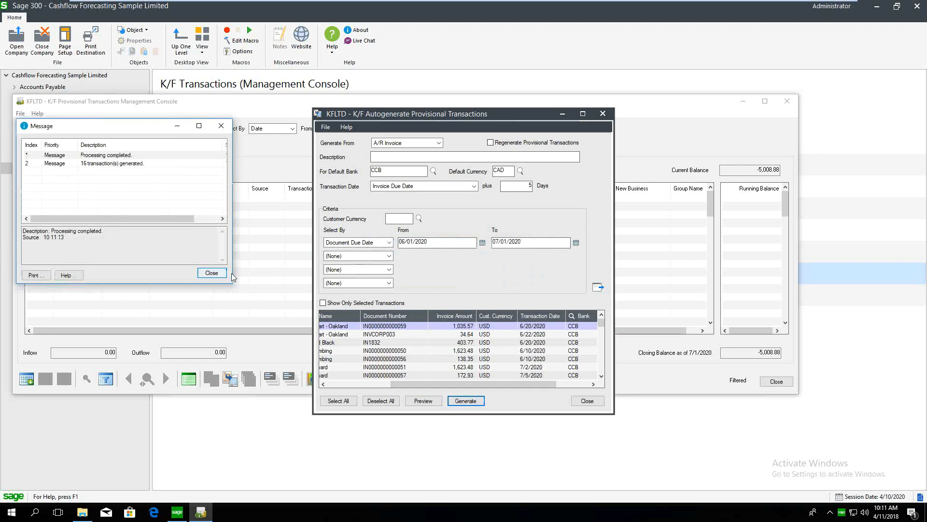
# Dismiss the completion message and minimize the Autogenerate and console windows
pyautogui.click(212, 273)
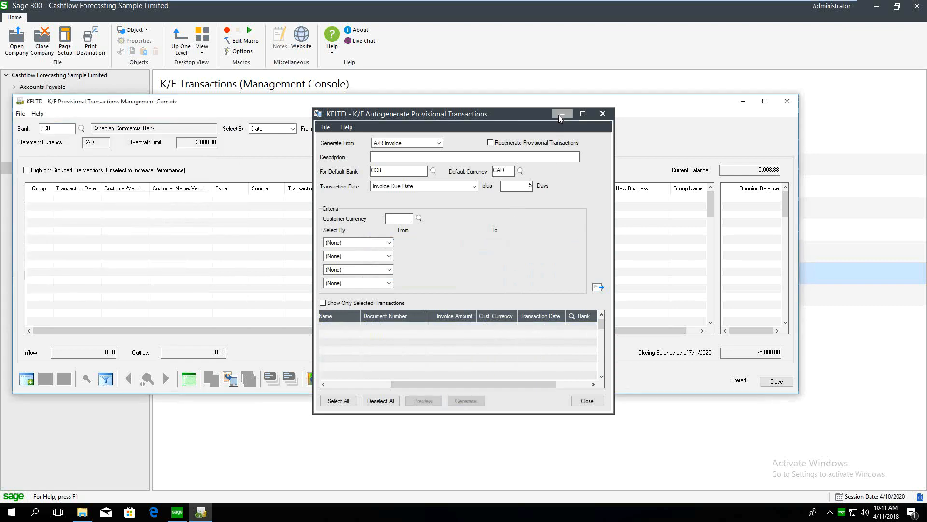
pyautogui.click(562, 115)
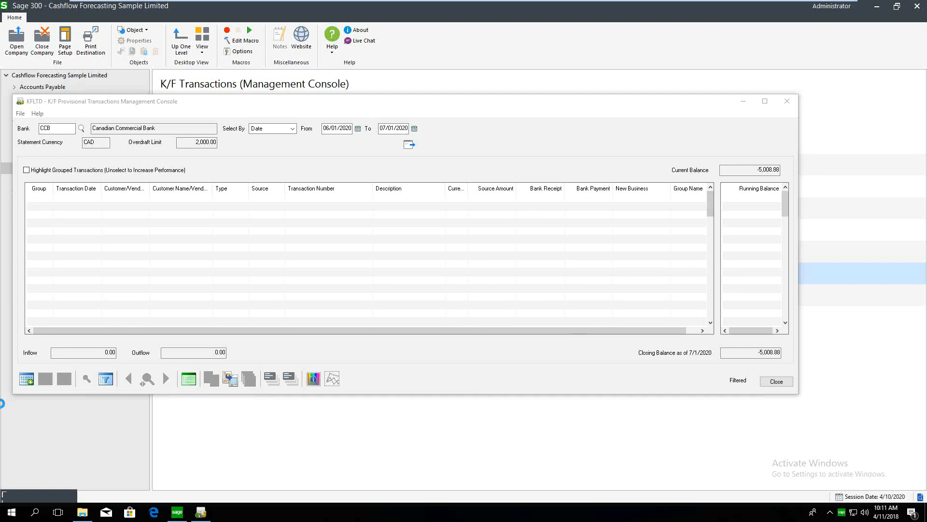
pyautogui.click(199, 511)
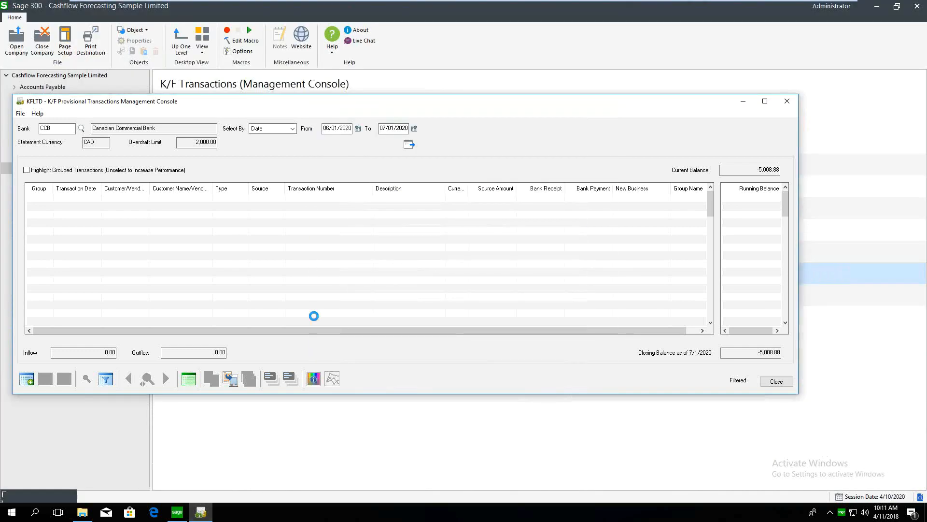
pyautogui.click(208, 513)
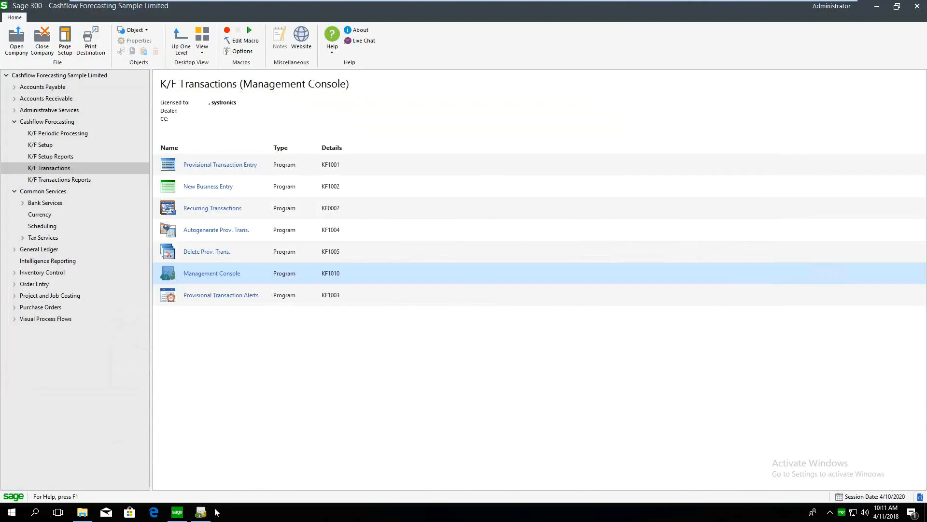
pyautogui.click(201, 512)
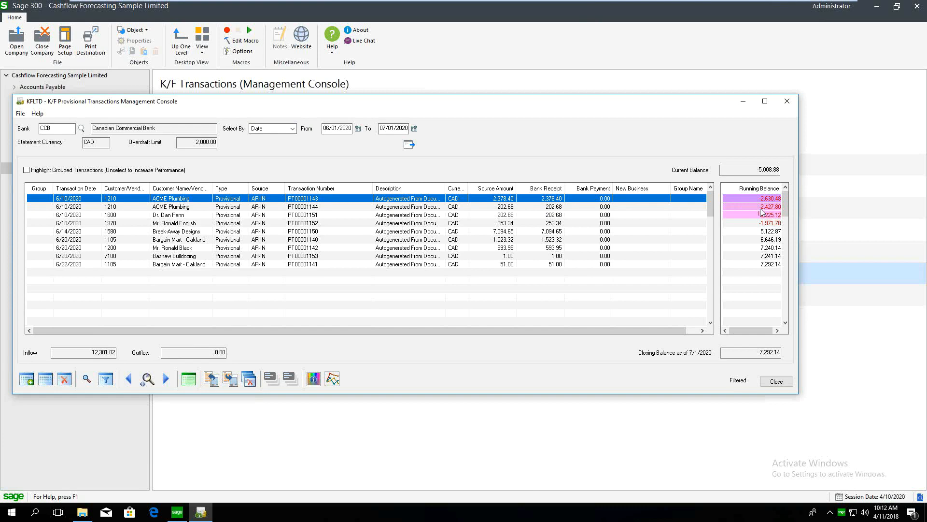
# Check running balances on the A/R rows, ending on the 6/20/2020 593.95 receipt
pyautogui.click(756, 224)
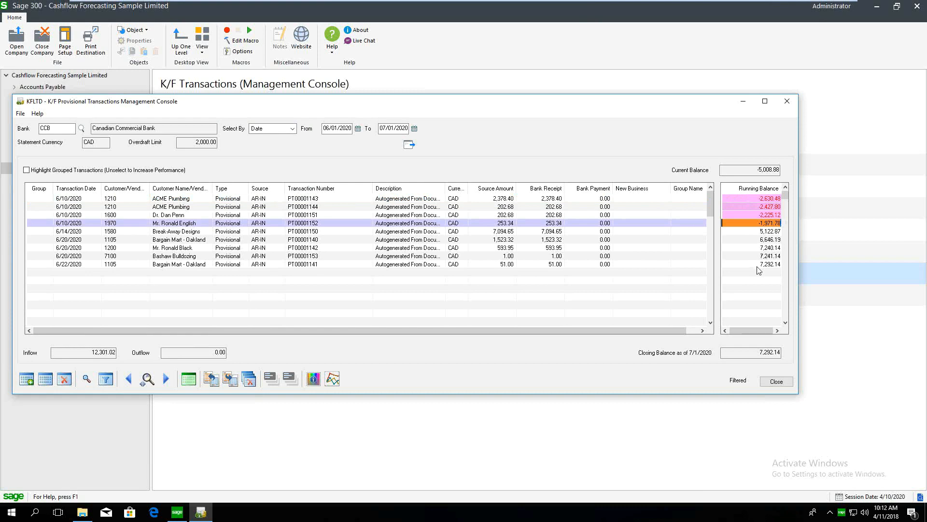
pyautogui.click(756, 207)
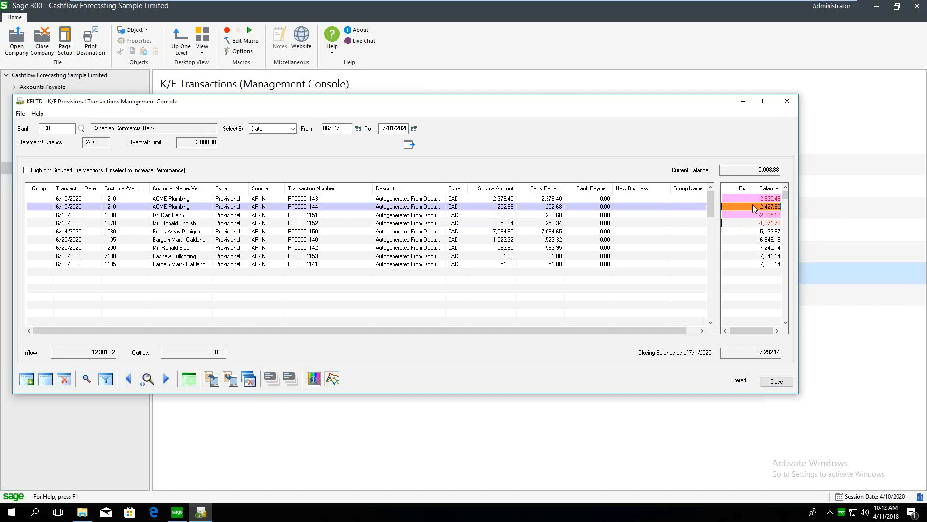
pyautogui.click(229, 248)
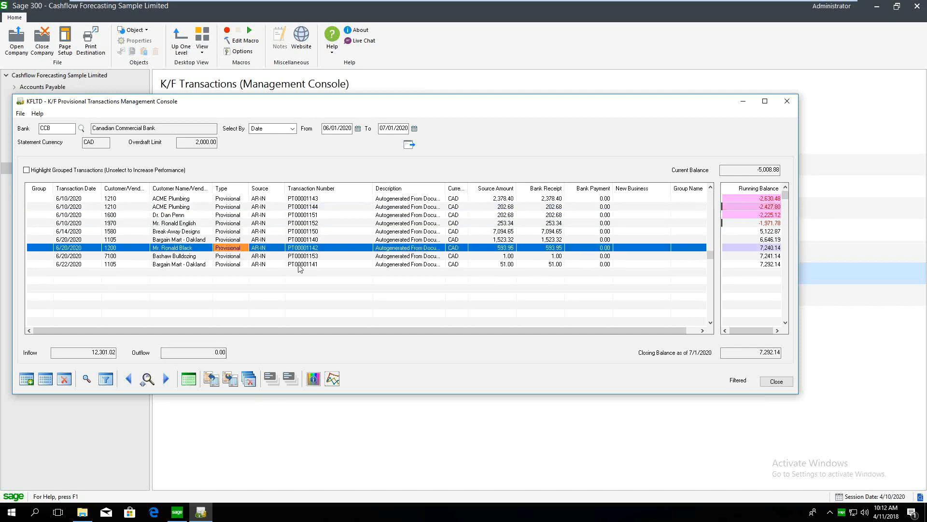
# Reopen Autogenerate with O/E Order as source and Specific Date as the transaction date
pyautogui.click(232, 380)
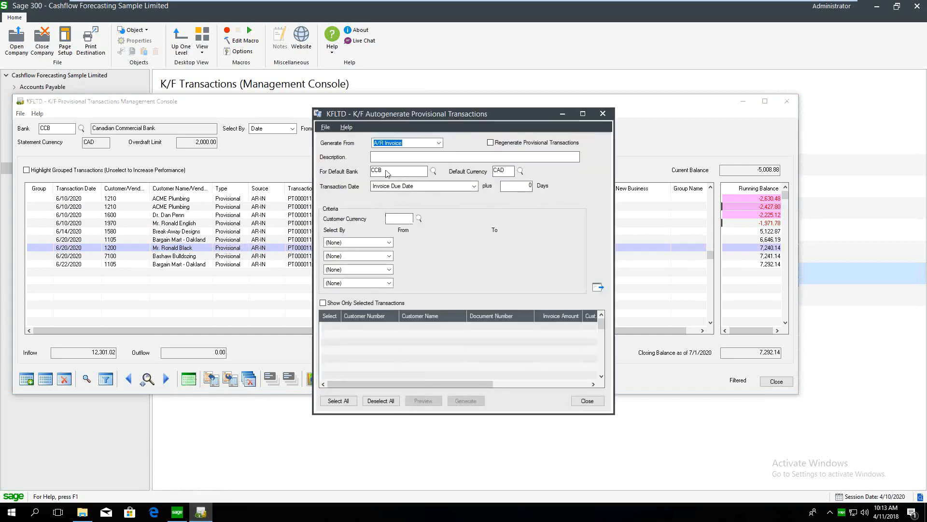
pyautogui.click(398, 143)
pyautogui.click(393, 165)
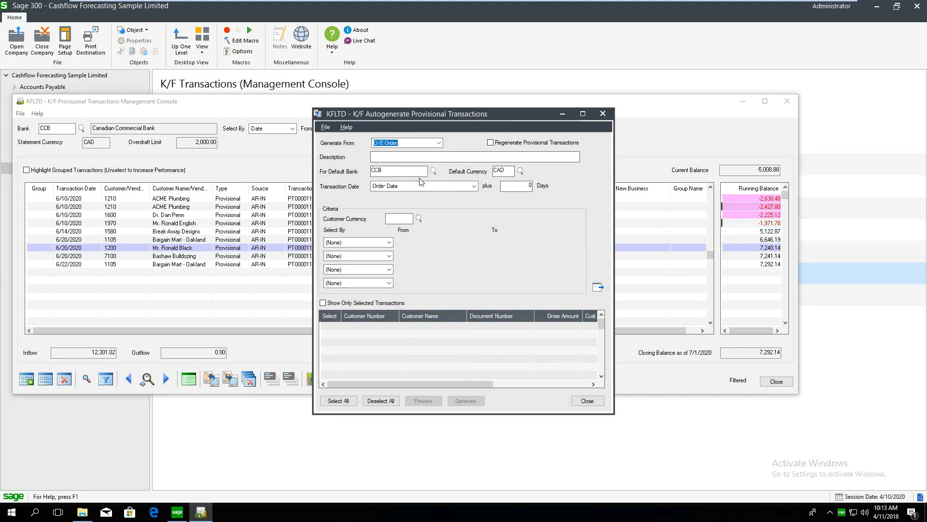
pyautogui.click(396, 188)
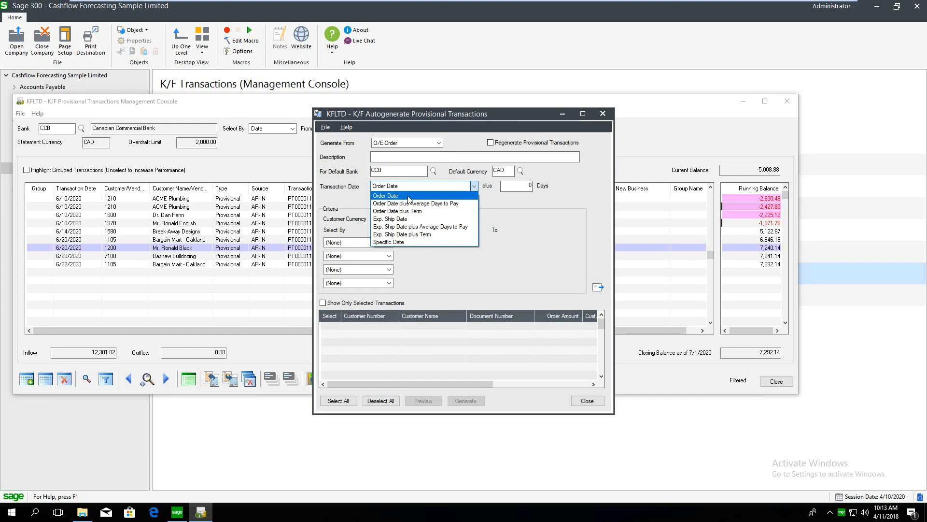
pyautogui.click(408, 196)
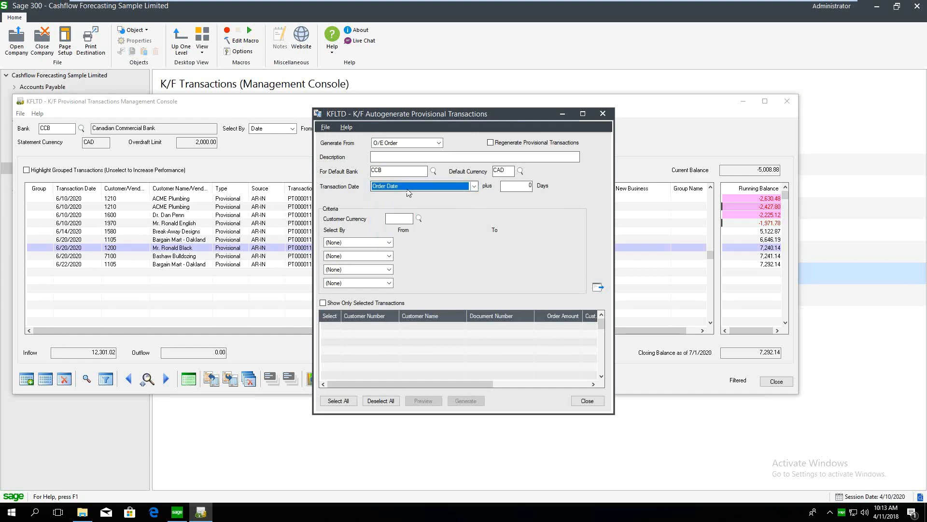
pyautogui.click(407, 189)
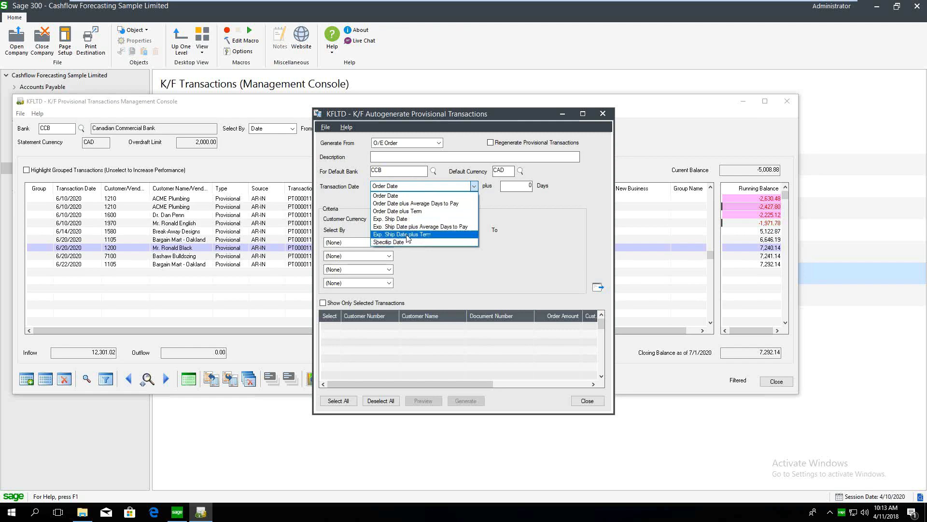
pyautogui.click(413, 185)
pyautogui.click(411, 186)
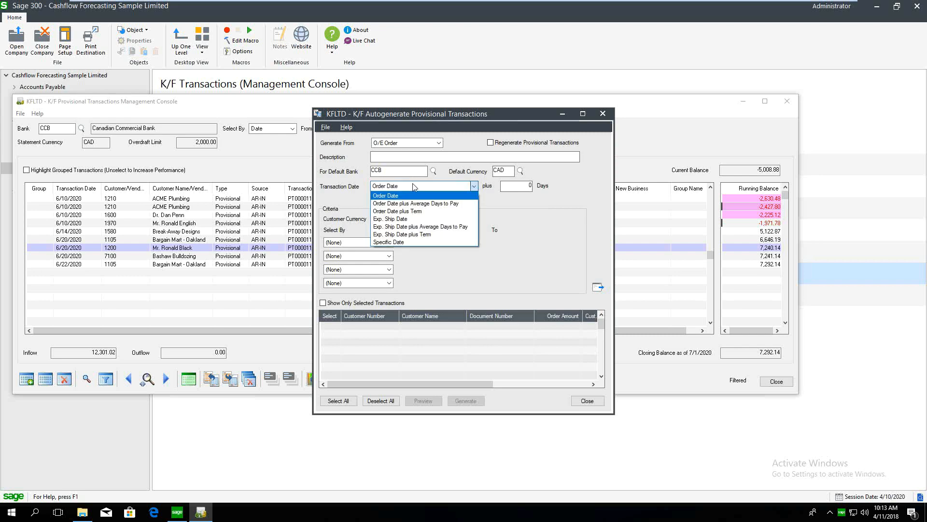
pyautogui.click(393, 242)
pyautogui.click(511, 185)
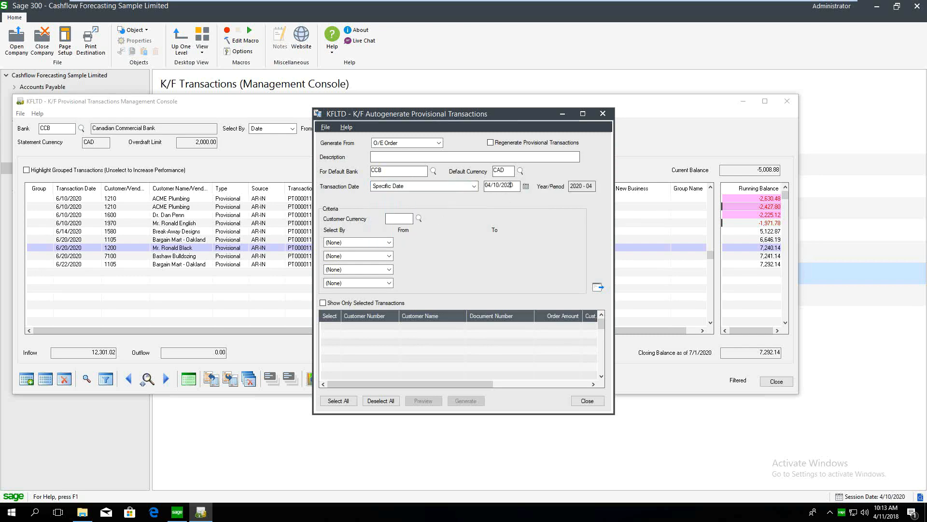
# Date the O/E order transactions 06/29/2020, load the open orders, and generate five transactions
pyautogui.moveTo(511, 185); pyautogui.dragTo(451, 192)
pyautogui.write('29')
pyautogui.click(598, 290)
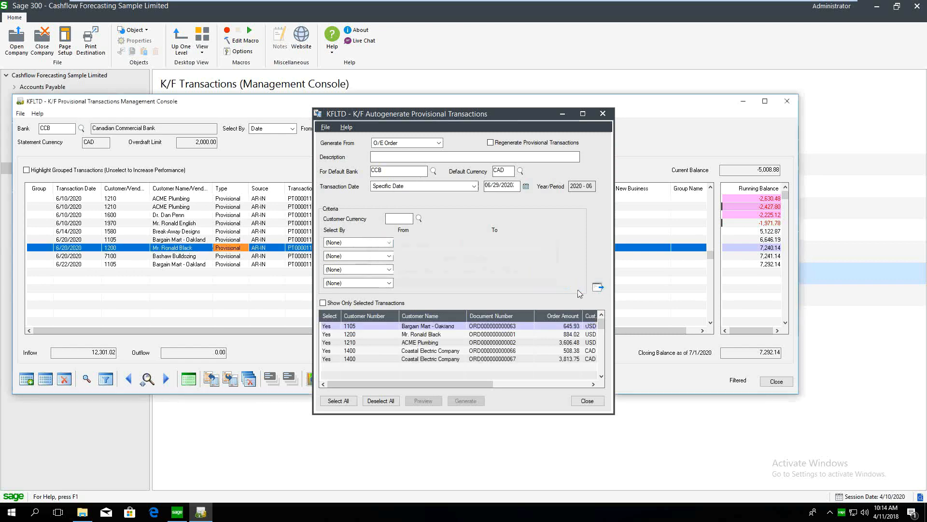
pyautogui.moveTo(379, 384); pyautogui.dragTo(435, 378)
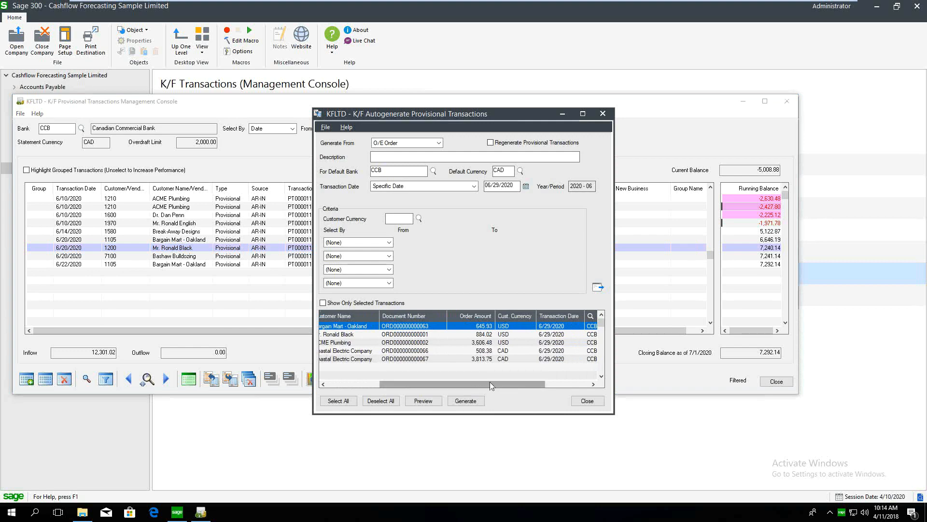
pyautogui.moveTo(489, 384); pyautogui.dragTo(509, 382)
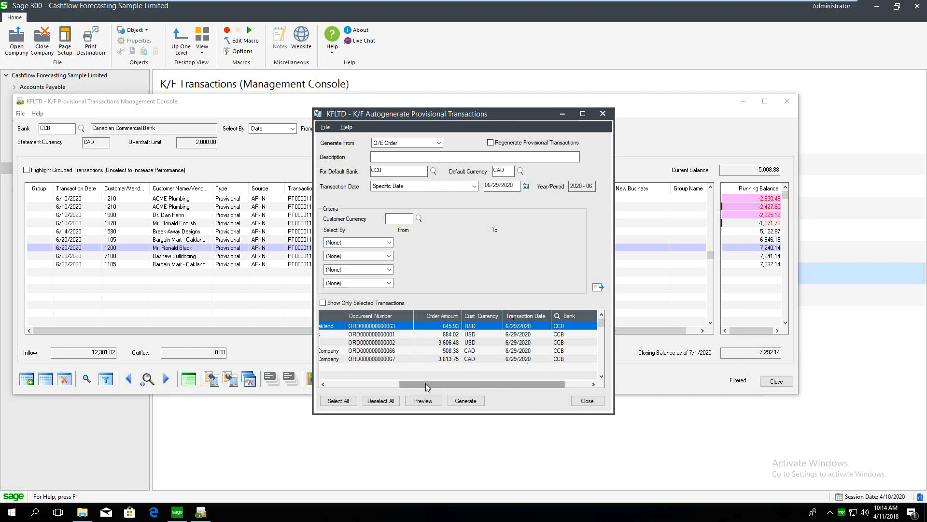
pyautogui.click(467, 404)
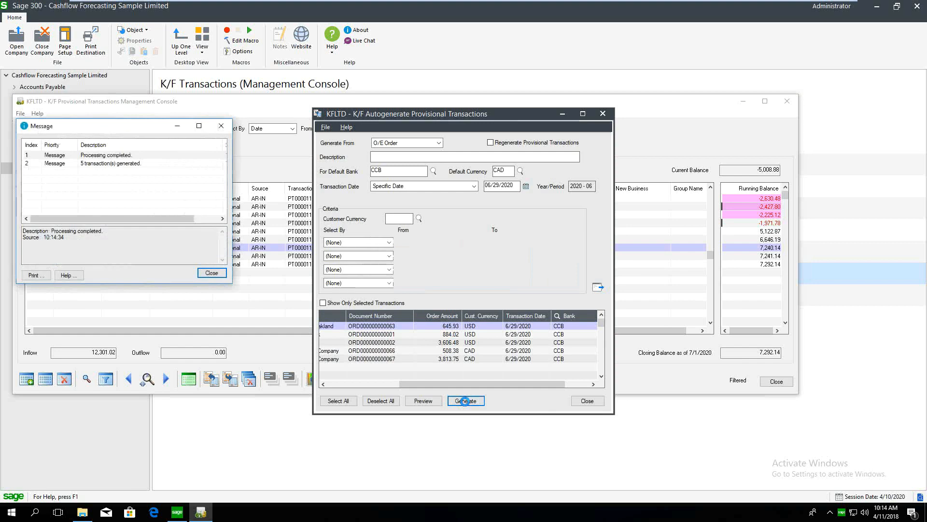
pyautogui.click(211, 273)
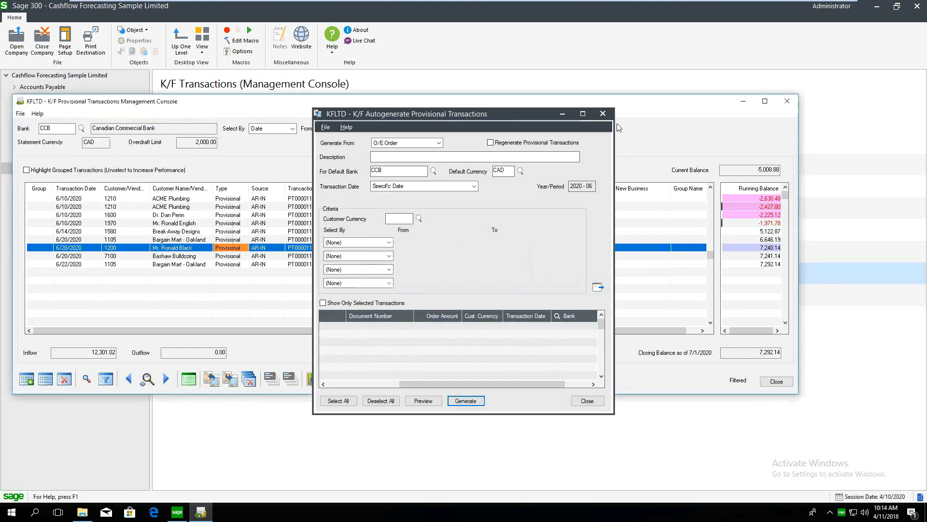
pyautogui.click(609, 114)
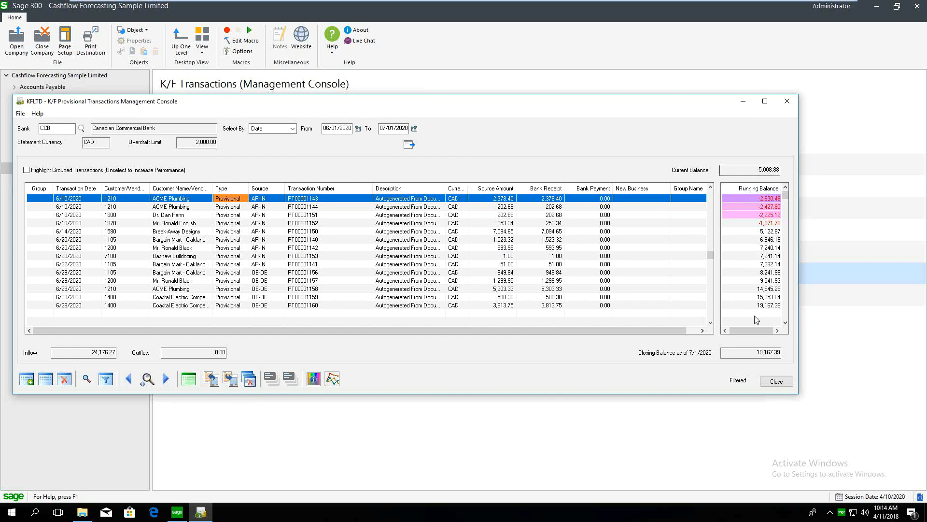
# Select the 6/29/2020 ACME Plumbing receipt of 5,303.33 in the console grid
pyautogui.click(282, 290)
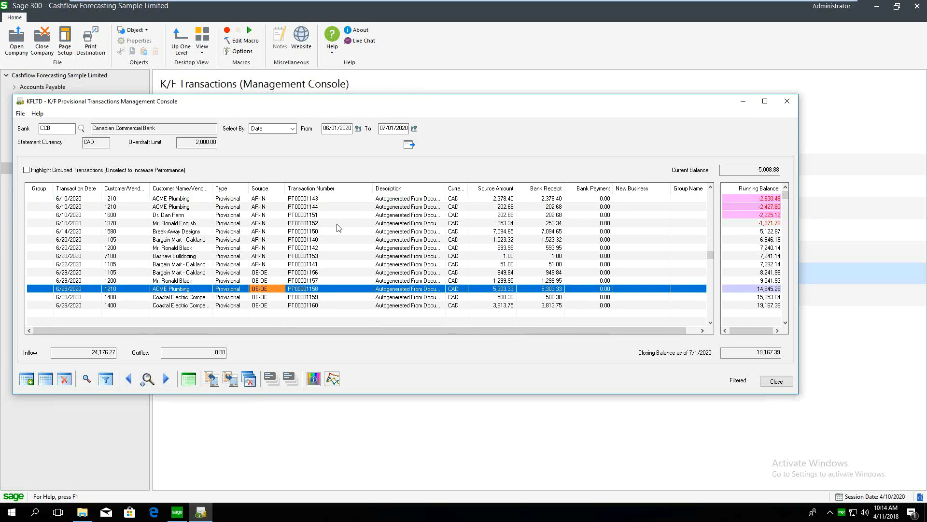
# Autogenerate from A/P Invoice dated by Invoice Due Date, selecting by Document Due Date
pyautogui.click(230, 382)
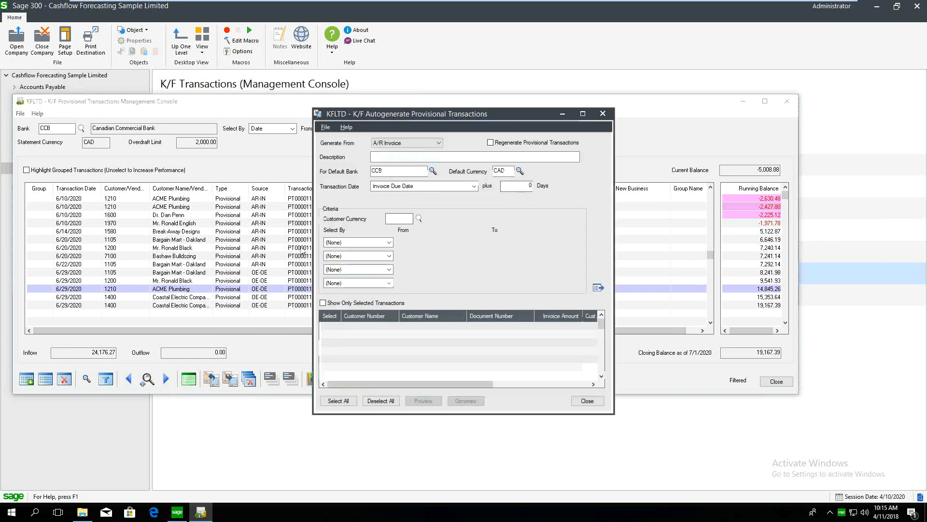
pyautogui.click(387, 143)
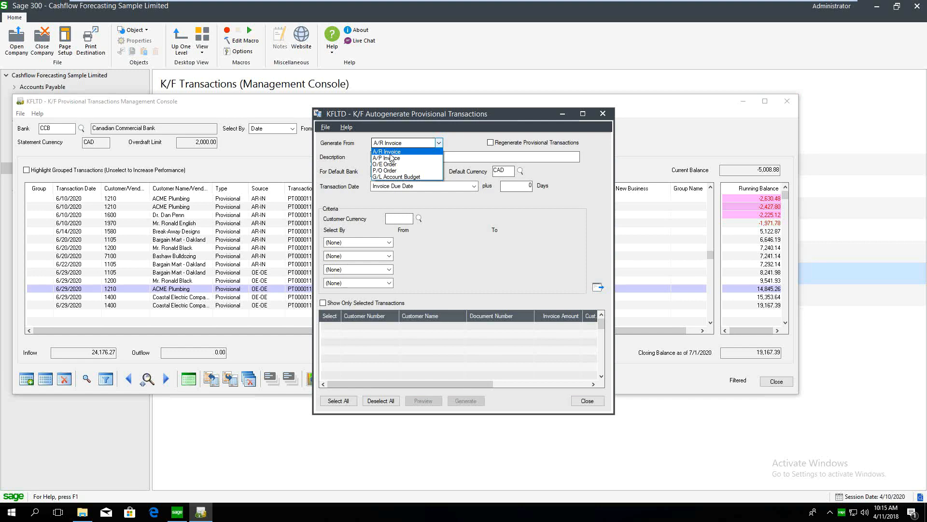
pyautogui.click(389, 158)
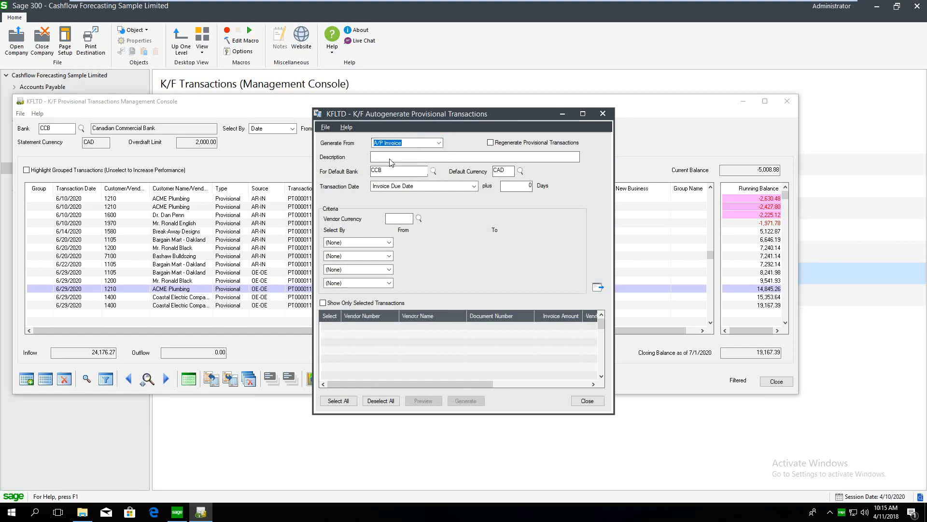
pyautogui.click(417, 187)
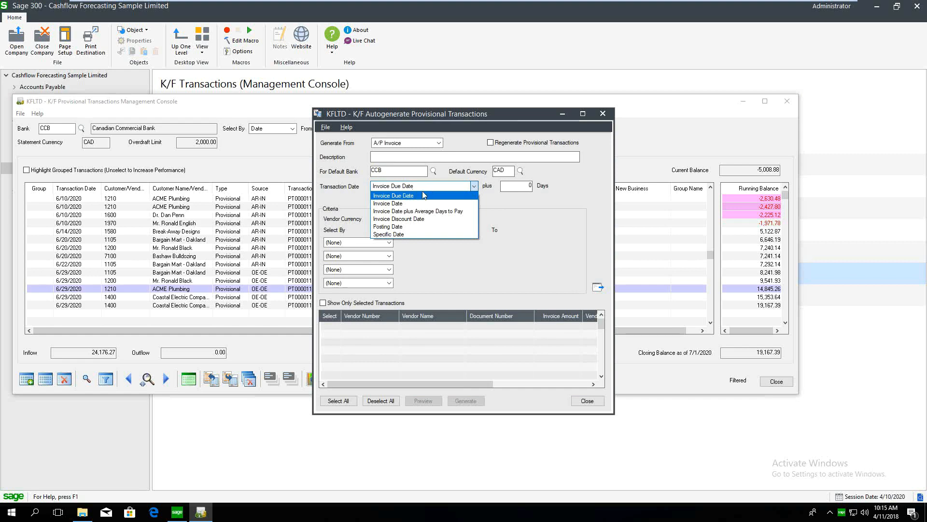
pyautogui.click(423, 195)
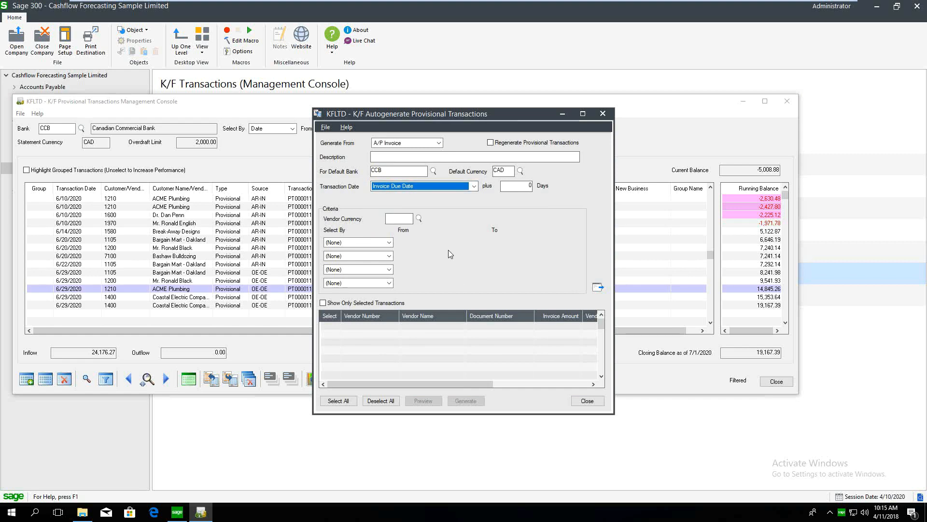
pyautogui.click(389, 242)
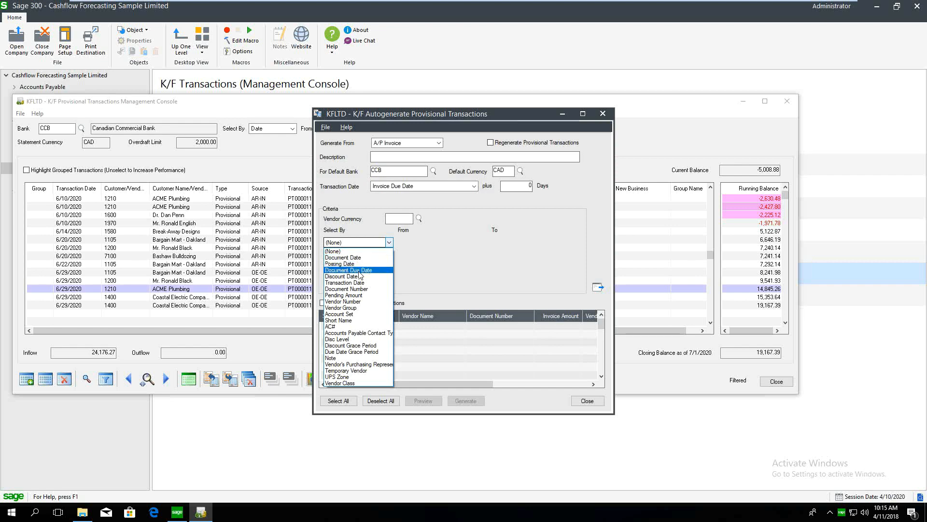
pyautogui.click(361, 270)
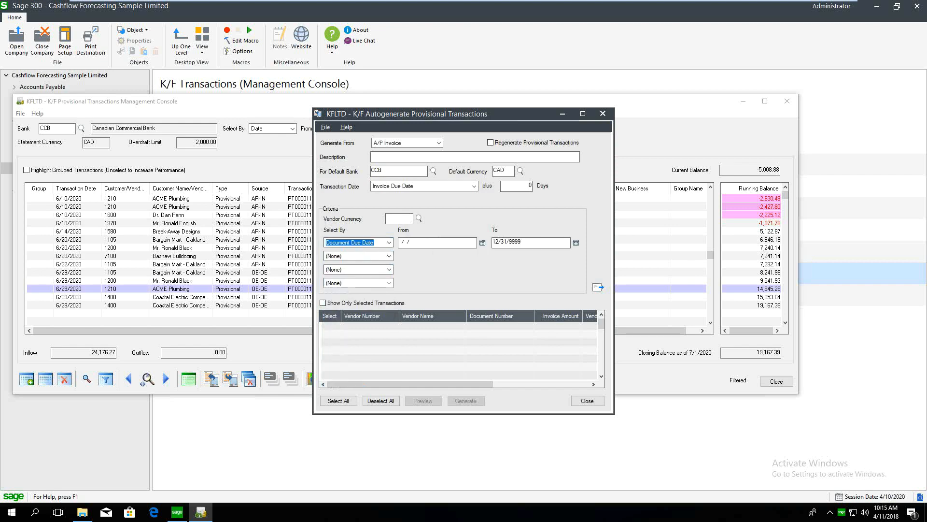
# Load A/P invoices due 06/01/2020–07/01/2020 and generate 17 provisional payments
pyautogui.press('Tab')
pyautogui.write('06/01/2020')
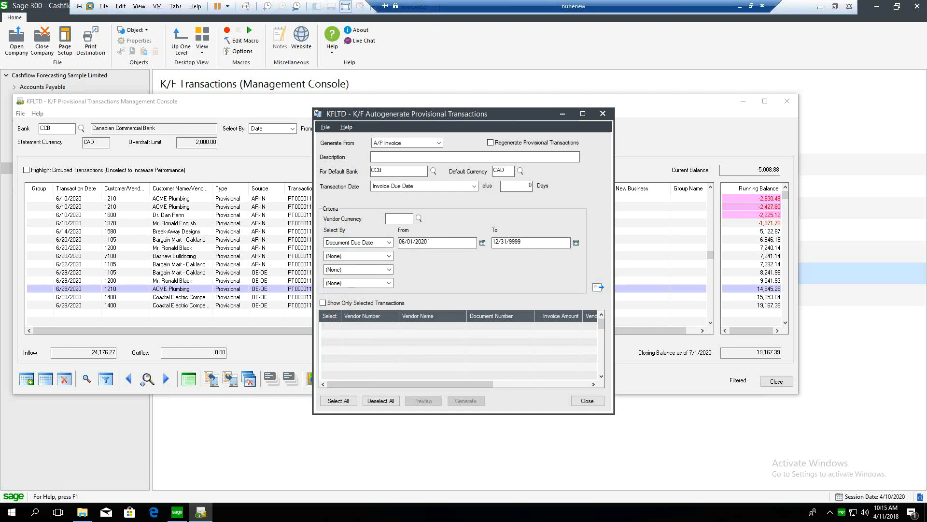
pyautogui.press('Tab')
pyautogui.write('07012020')
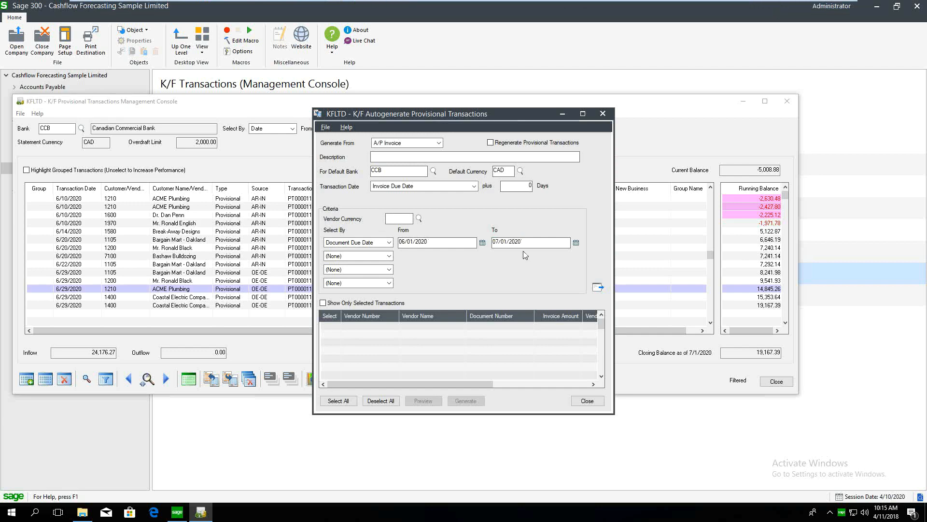
pyautogui.click(598, 288)
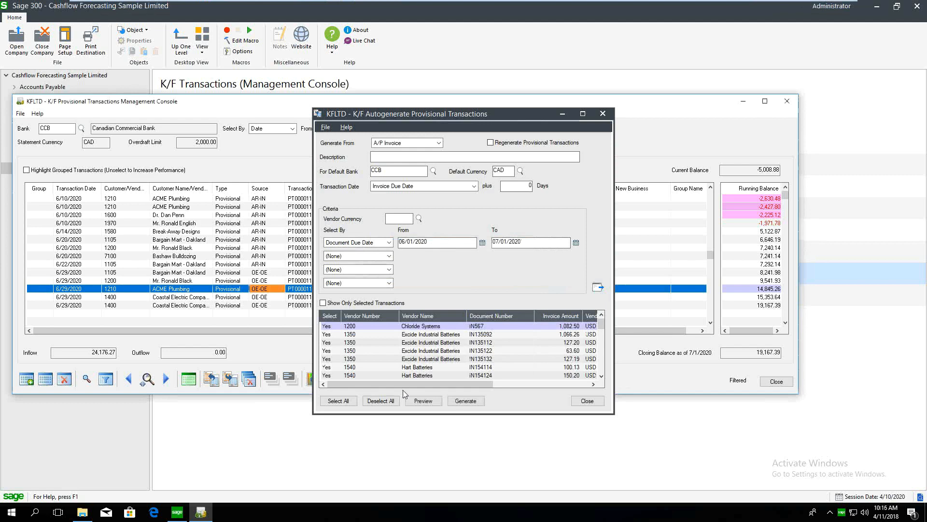
pyautogui.moveTo(404, 386); pyautogui.dragTo(520, 387)
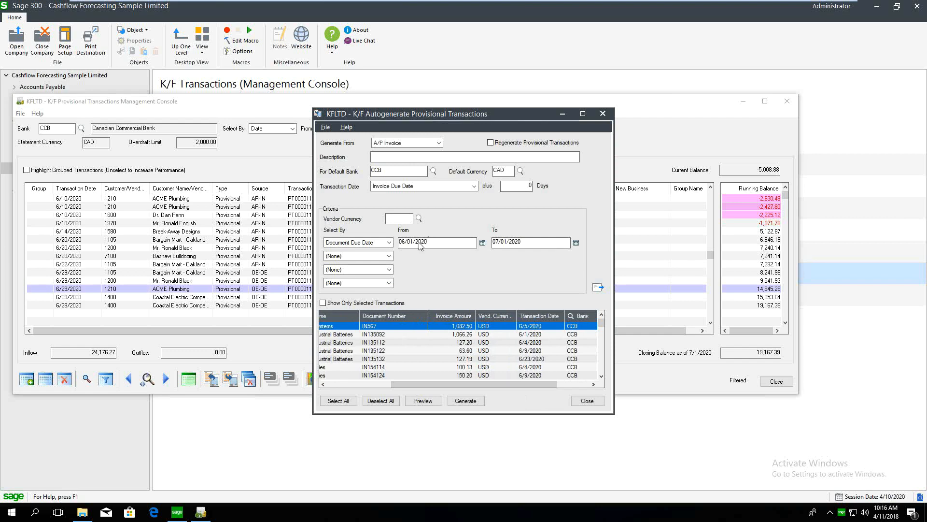
pyautogui.click(466, 402)
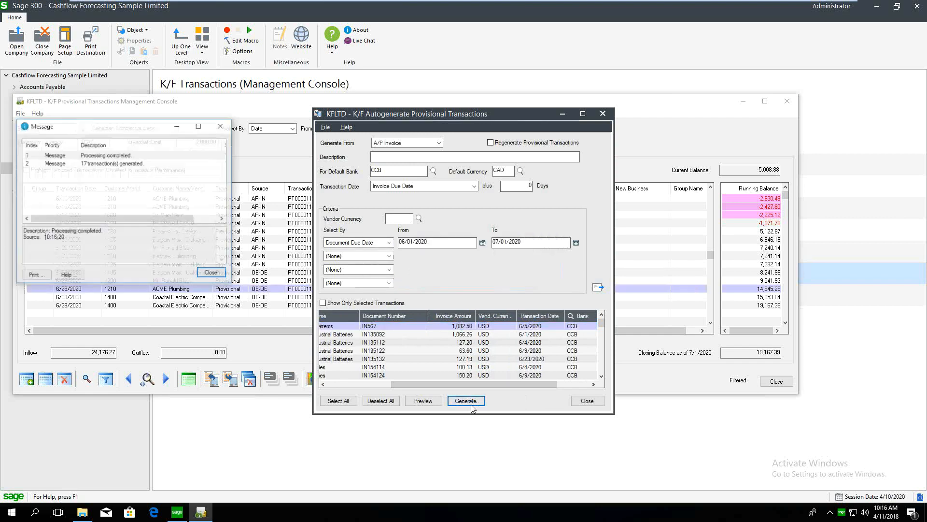
pyautogui.click(217, 274)
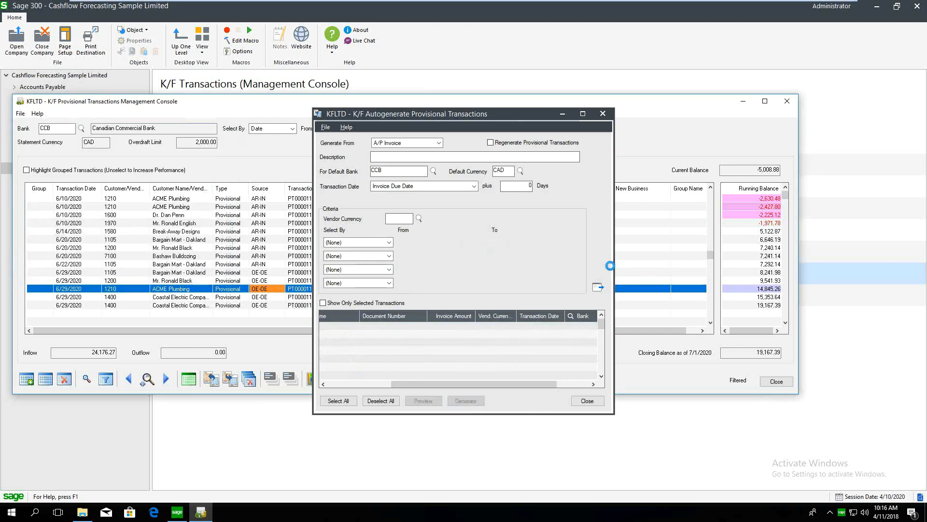
# Review the new AP-IN payment rows: outflow is 9,984.40 and the 7/1/2020 closing balance is 9,182.99
pyautogui.click(567, 117)
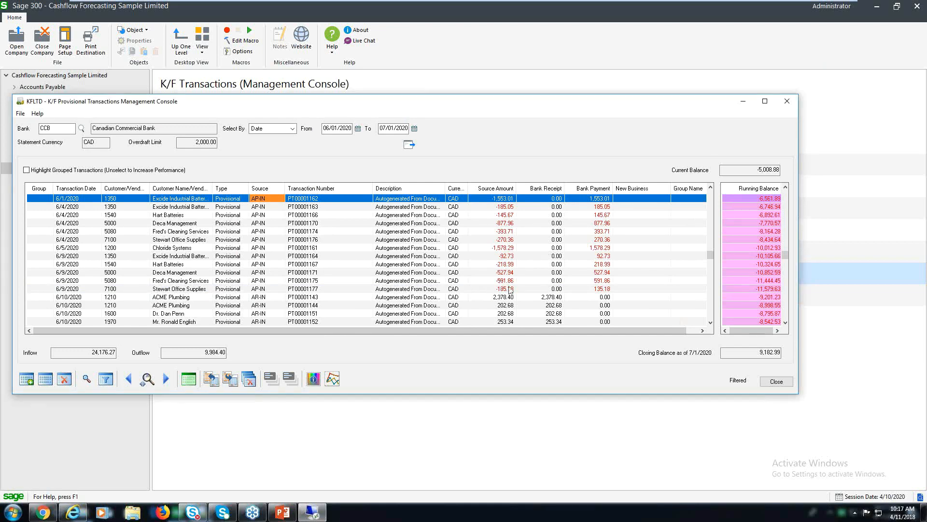
pyautogui.click(786, 261)
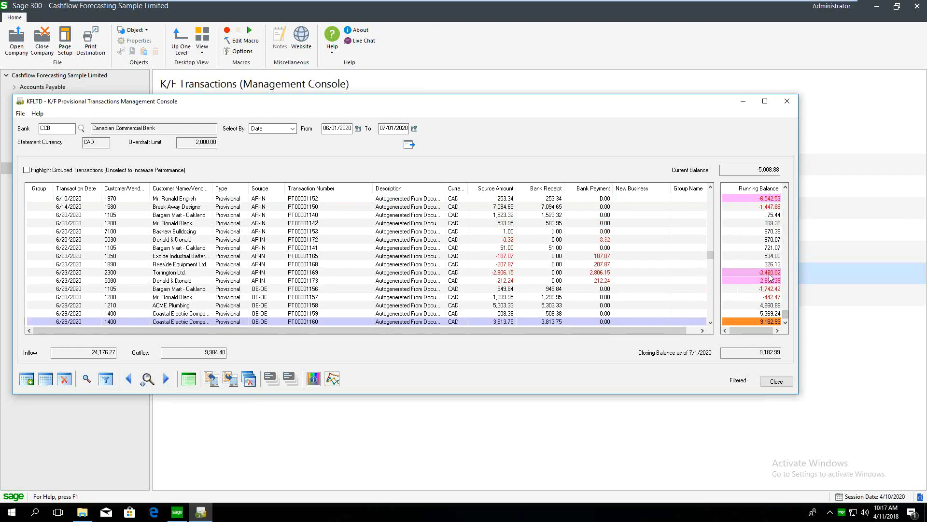
pyautogui.press('Up')
pyautogui.press('Up')
pyautogui.press('Up')
pyautogui.press('Up')
pyautogui.press('Up')
pyautogui.press('Up')
pyautogui.press('Up')
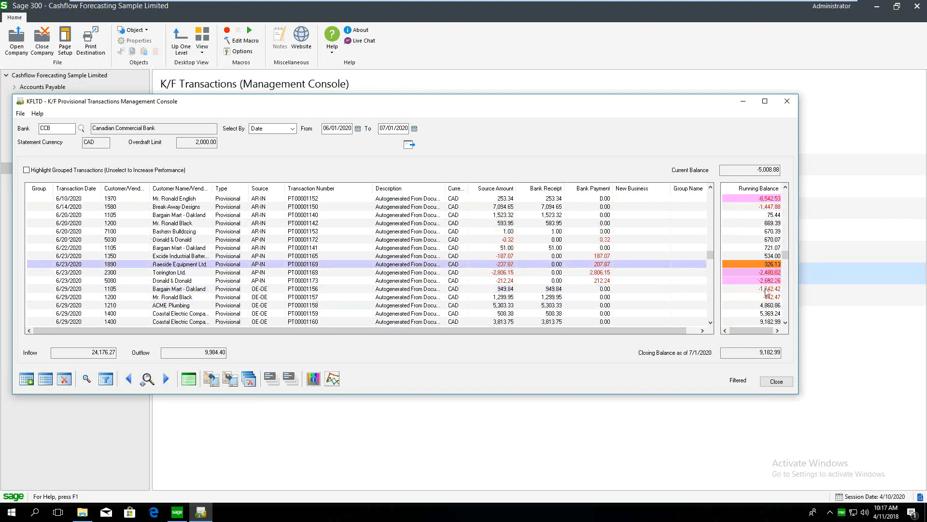
pyautogui.press('Up')
pyautogui.press('Up')
pyautogui.press('Up')
pyautogui.press('Up')
pyautogui.press('Up')
pyautogui.press('Up')
pyautogui.press('Up')
pyautogui.press('Up')
pyautogui.press('Up')
pyautogui.press('Up')
pyautogui.press('Up')
pyautogui.press('Up')
pyautogui.press('Up')
pyautogui.press('Up')
pyautogui.press('Up')
pyautogui.press('Up')
pyautogui.press('Up')
pyautogui.press('Up')
pyautogui.press('Up')
pyautogui.press('Up')
pyautogui.press('Up')
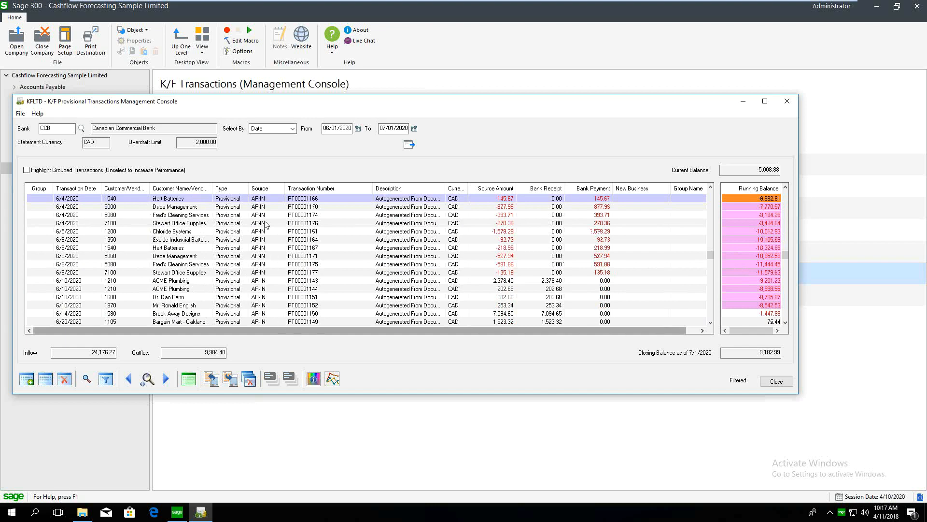
pyautogui.click(232, 376)
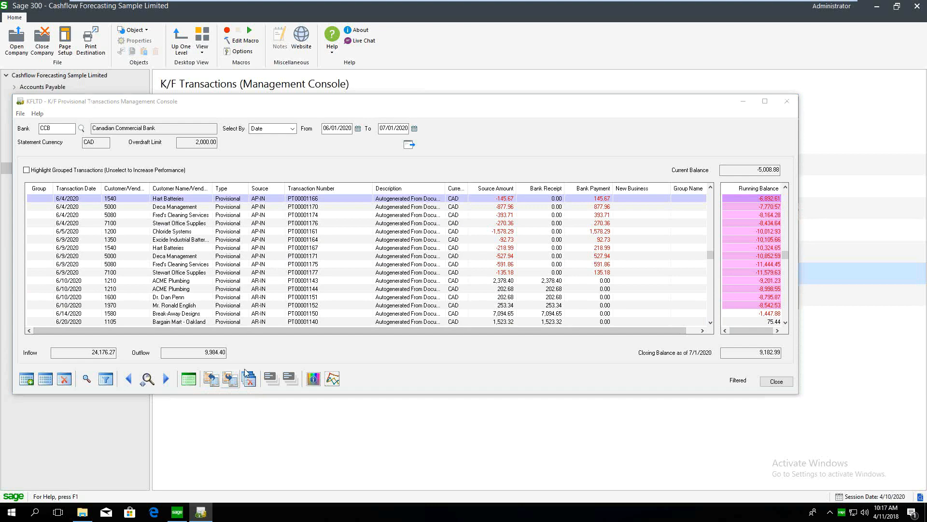
# Set Autogenerate to generate from P/O Order, selected by Order Date
pyautogui.click(231, 378)
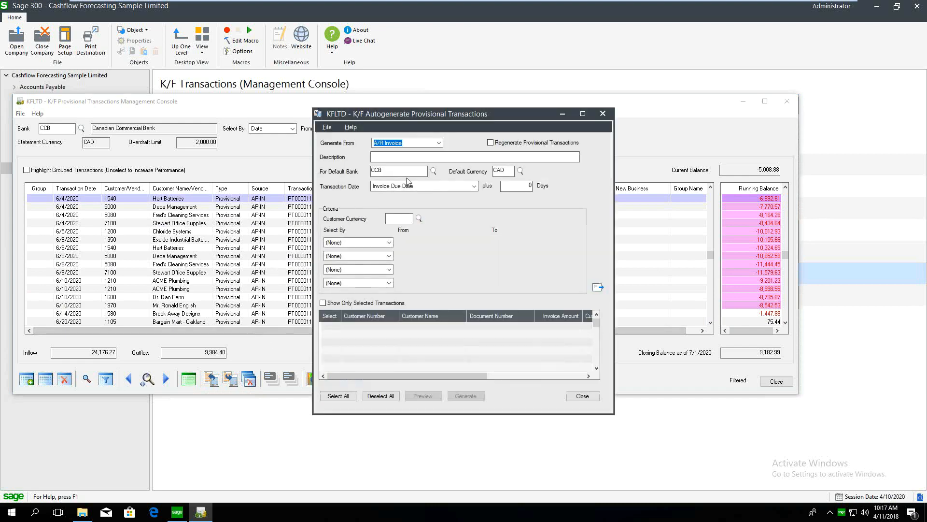
pyautogui.hotkey('alt', 'Down')
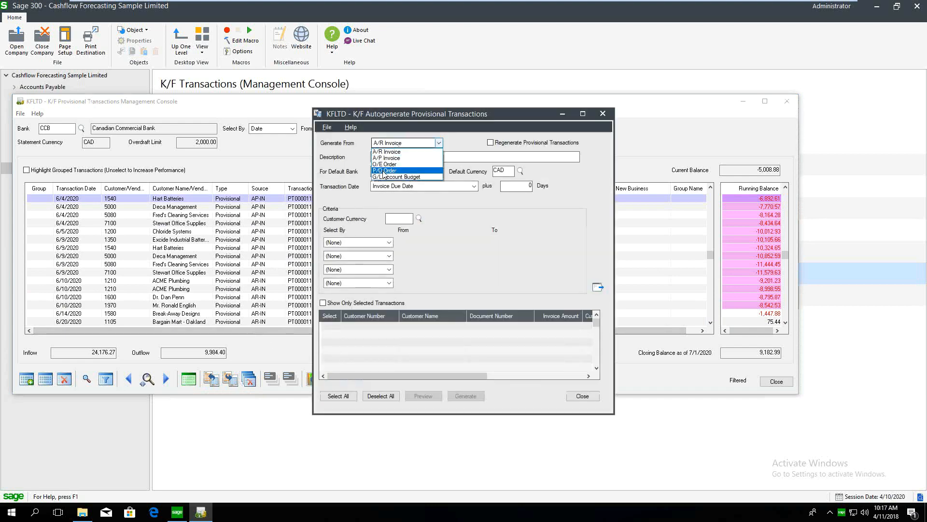
pyautogui.click(385, 171)
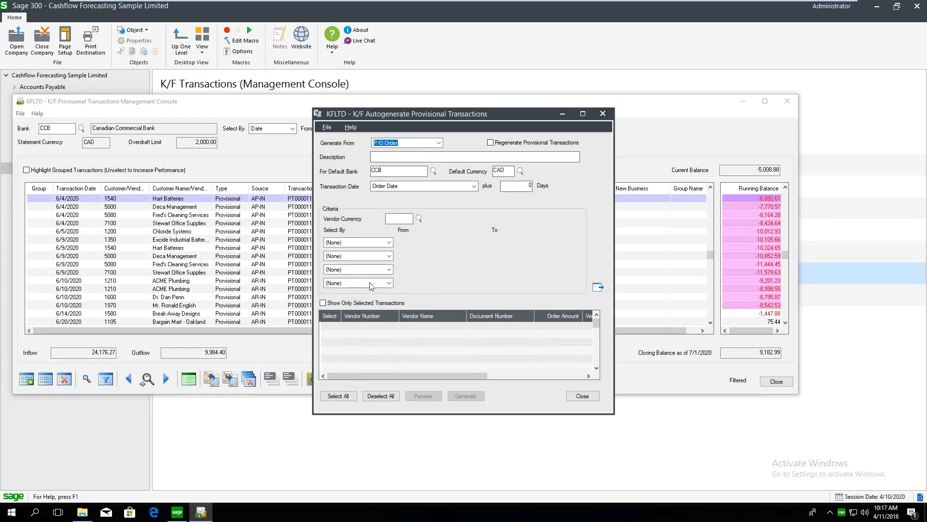
pyautogui.click(367, 243)
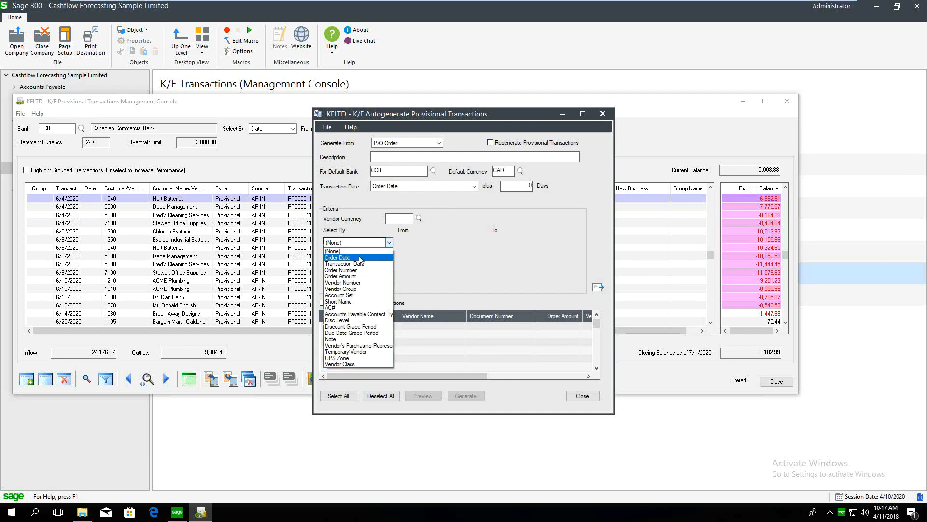
pyautogui.click(360, 257)
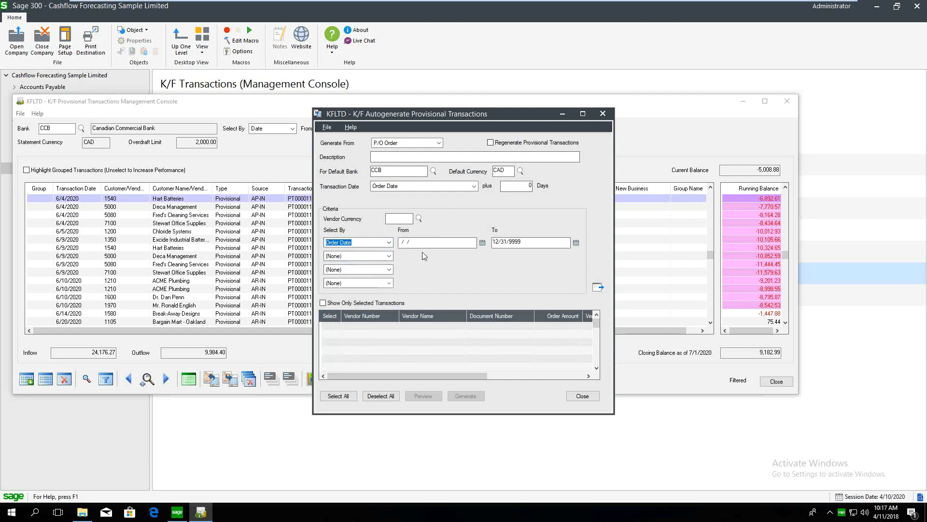
# Load the purchase orders dated 06/01/2020 to 07/01/2020
pyautogui.moveTo(522, 242); pyautogui.dragTo(486, 244)
pyautogui.click(410, 242)
pyautogui.write('06/01/2020')
pyautogui.click(522, 241)
pyautogui.write('07/01/2020')
pyautogui.click(599, 287)
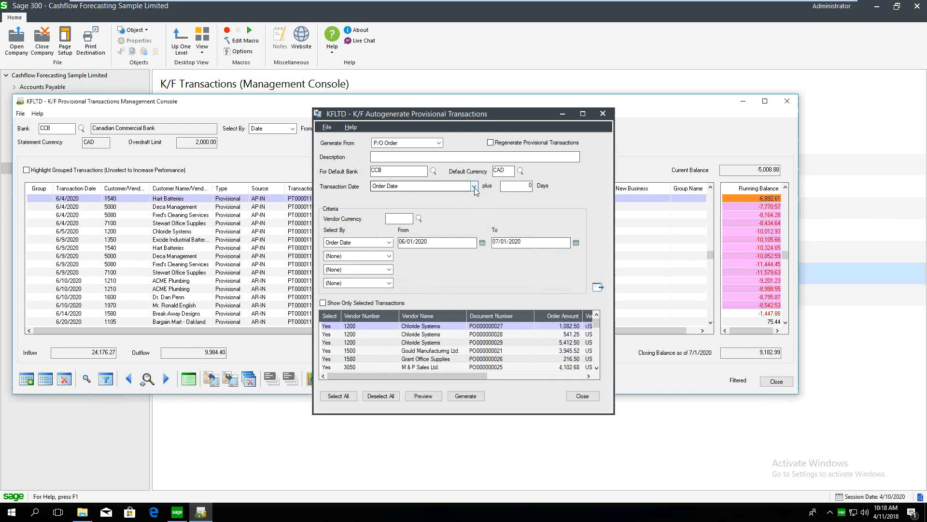
# Date the transactions at Order Date plus 10 days and reload the order list
pyautogui.click(530, 186)
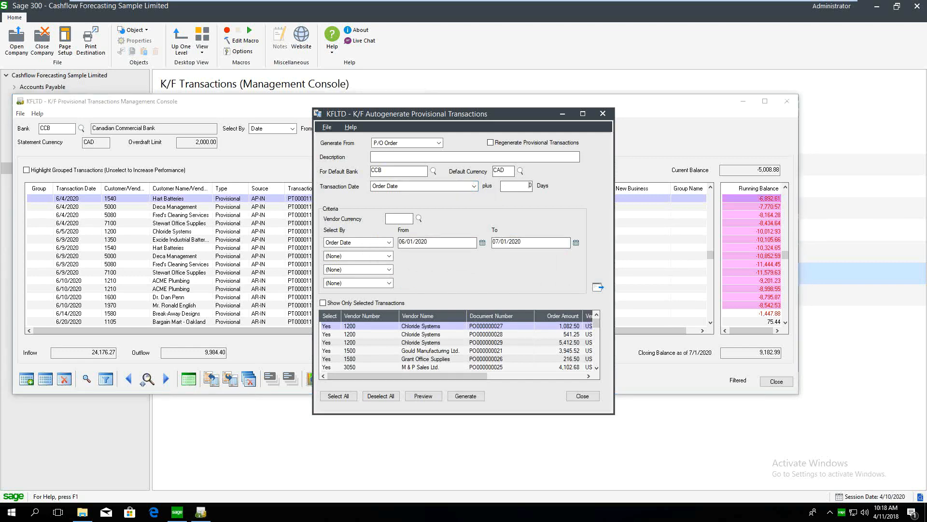
pyautogui.click(457, 189)
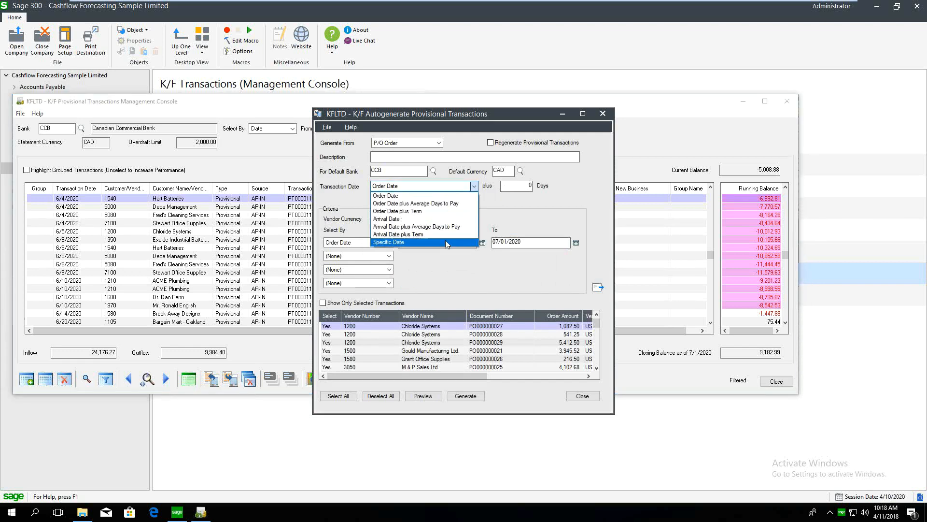
pyautogui.click(514, 188)
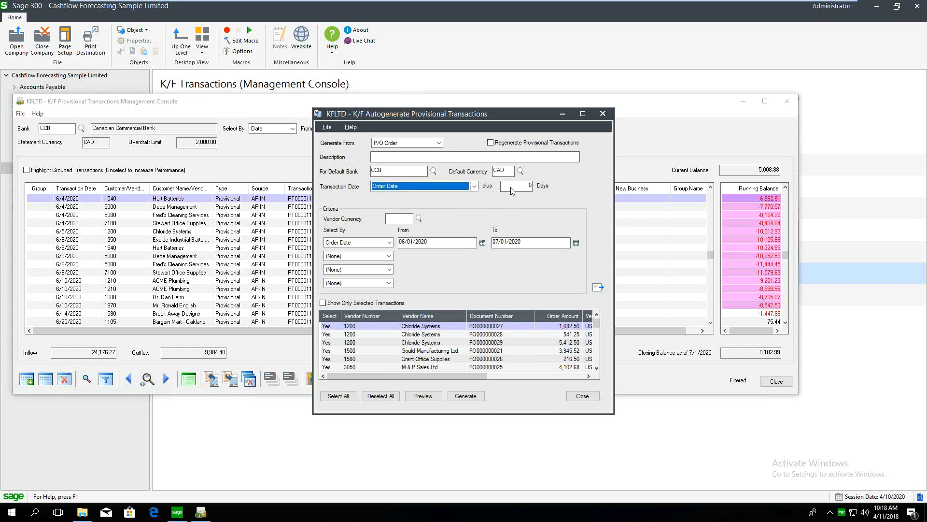
pyautogui.click(528, 186)
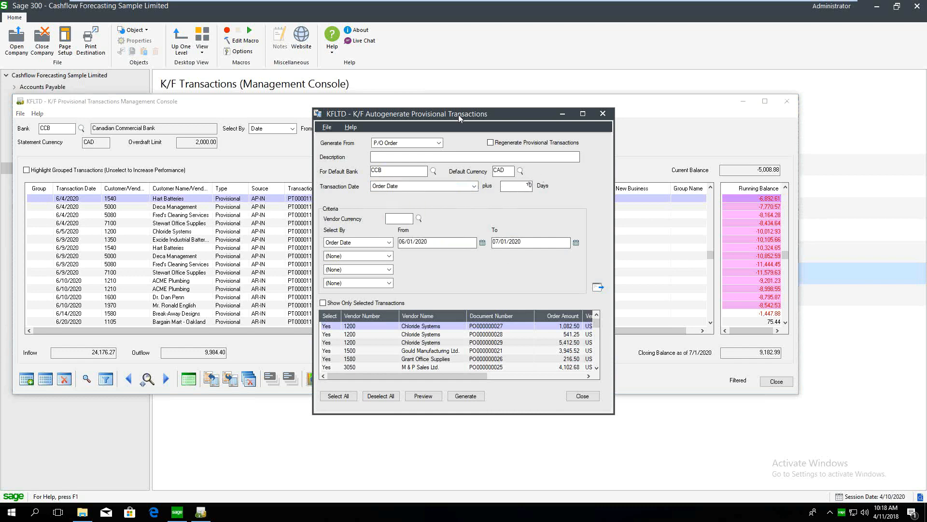
pyautogui.click(598, 289)
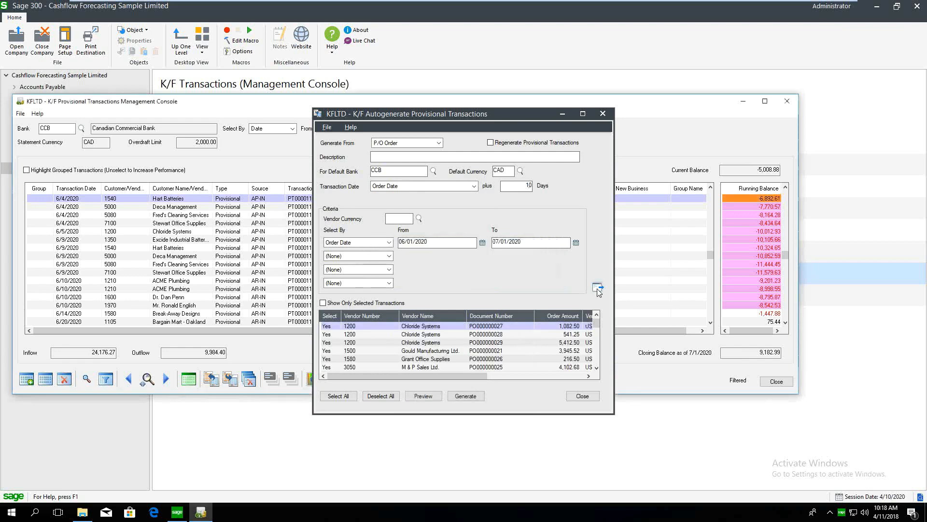
# Generate the 7 provisional transactions and close the Autogenerate window
pyautogui.click(467, 397)
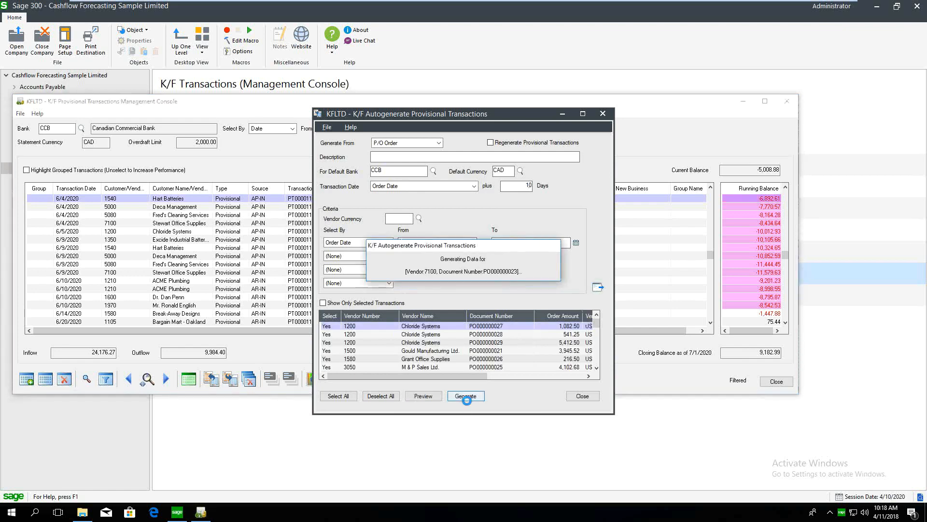
pyautogui.click(210, 275)
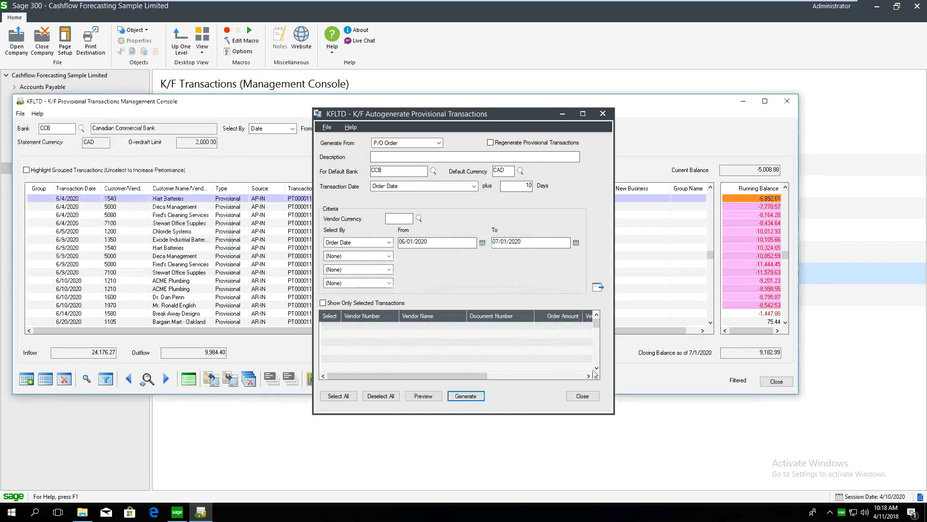
pyautogui.click(583, 396)
# Scroll through the autogenerated P/O transactions, then move the console aside to reach K/F Transactions
pyautogui.scroll(-5, 515, 276)
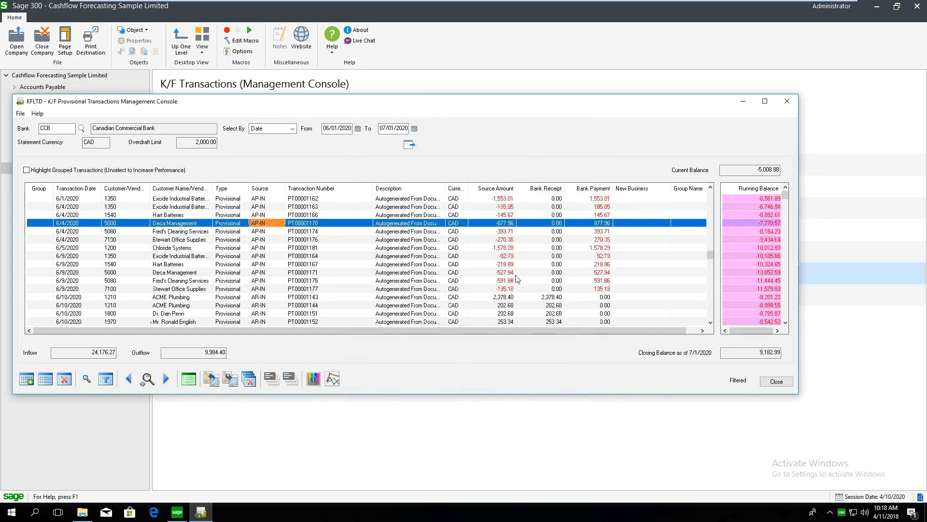
pyautogui.scroll(-2, 544, 302)
pyautogui.moveTo(711, 257); pyautogui.dragTo(710, 314)
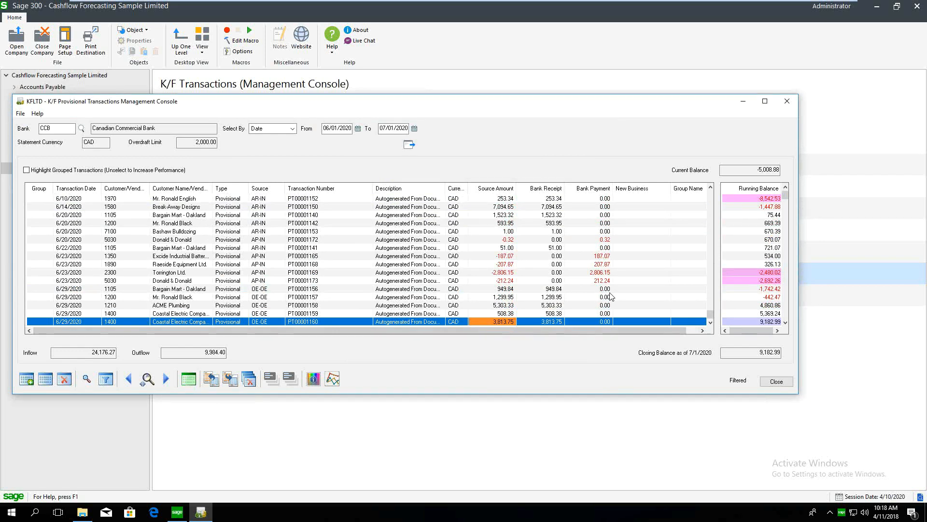
pyautogui.moveTo(462, 103); pyautogui.dragTo(501, 172)
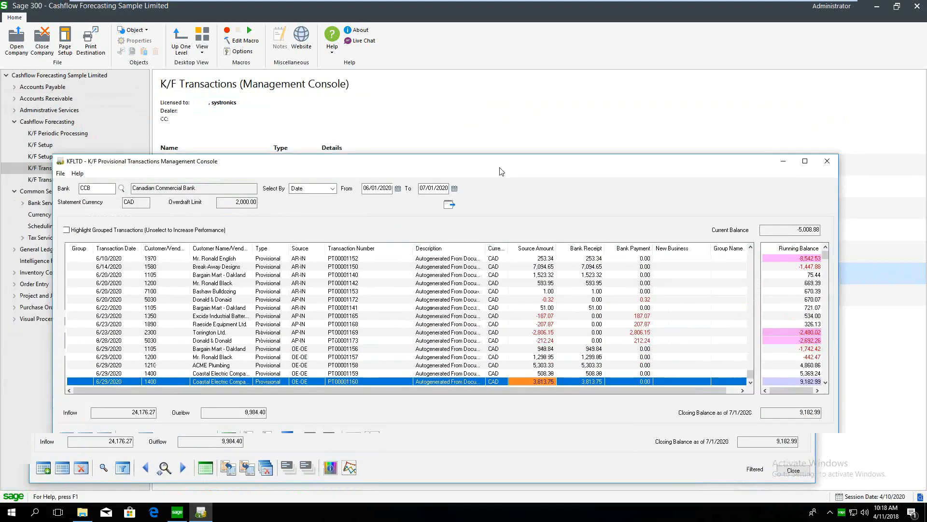
pyautogui.moveTo(649, 165); pyautogui.dragTo(607, 169)
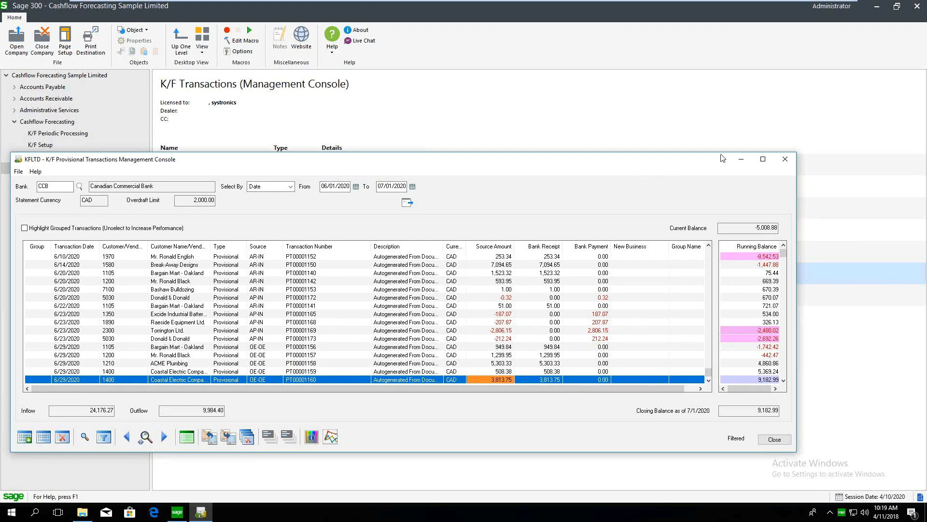
pyautogui.click(407, 139)
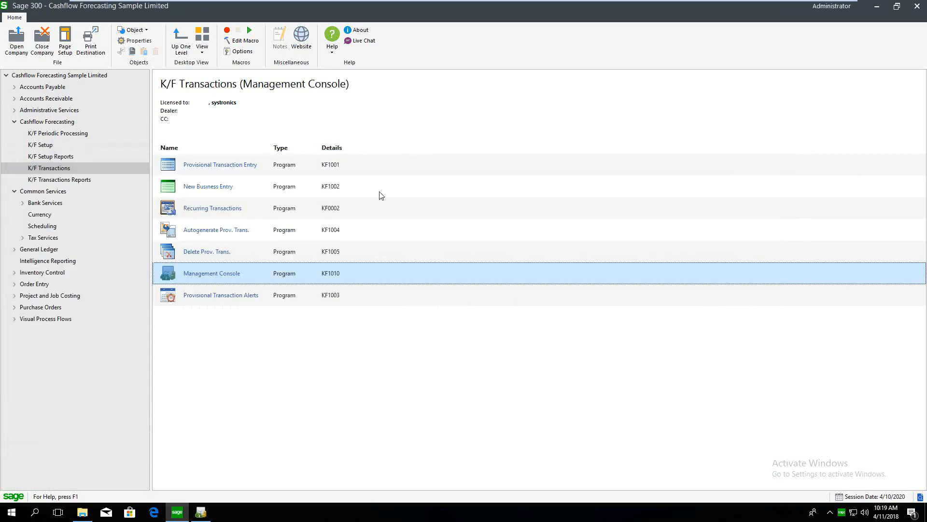
# Start recurring transaction S1 with a new start date and the MONTHLY schedule
pyautogui.doubleClick(227, 208)
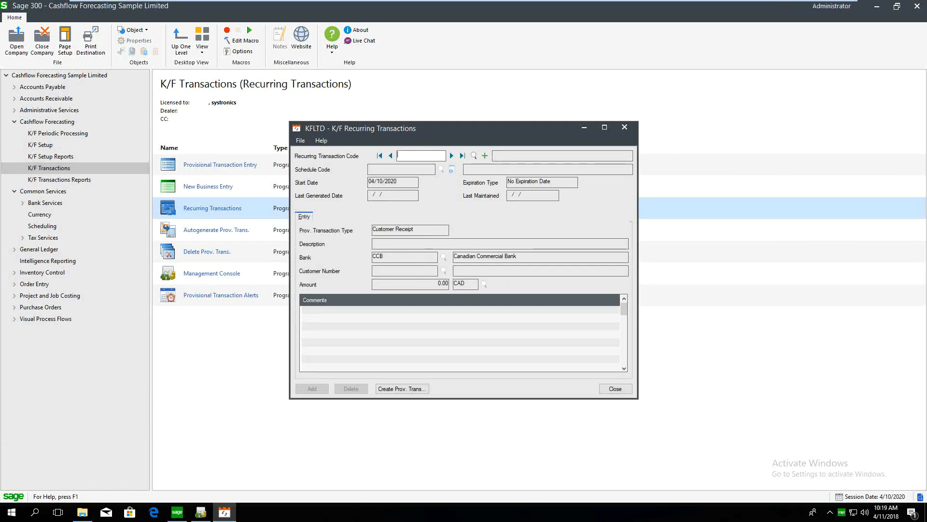
pyautogui.press('Tab')
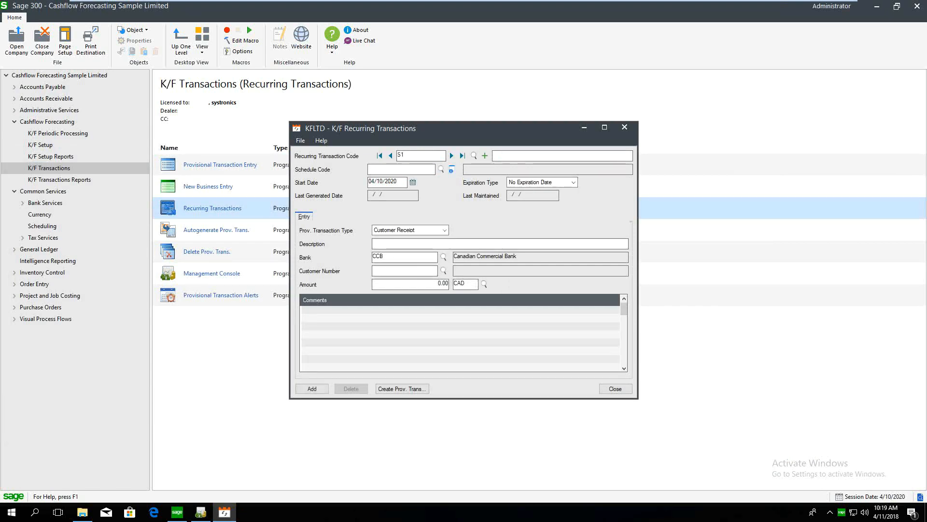
pyautogui.moveTo(398, 182); pyautogui.dragTo(332, 194)
pyautogui.write('05012020')
pyautogui.click(439, 169)
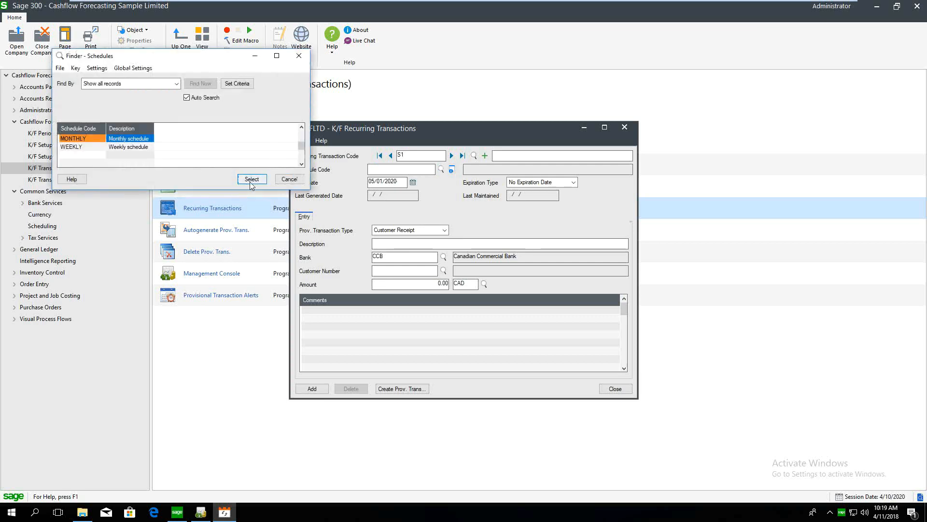
pyautogui.click(251, 180)
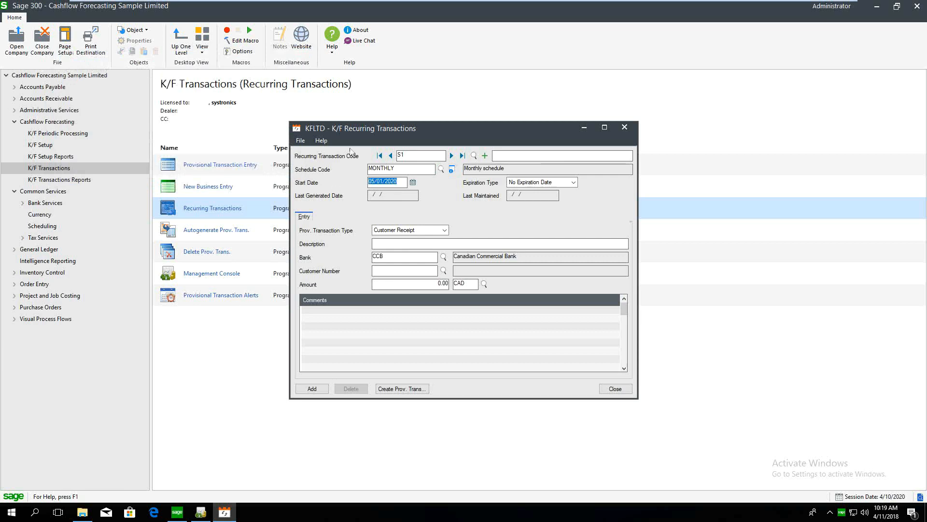
# Make S1 a Vendor Payment to vendor 1350, Excide Industrial Batteries, and enter its amount
pyautogui.click(408, 230)
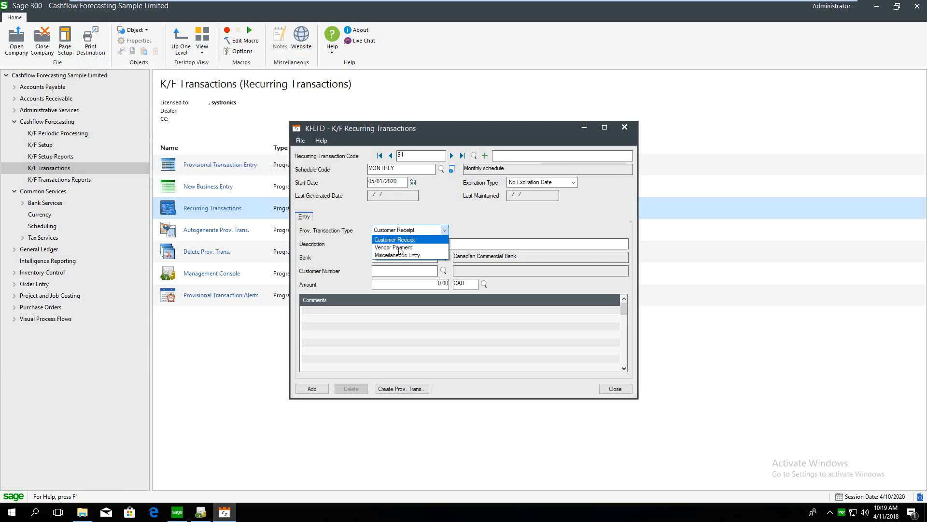
pyautogui.click(400, 248)
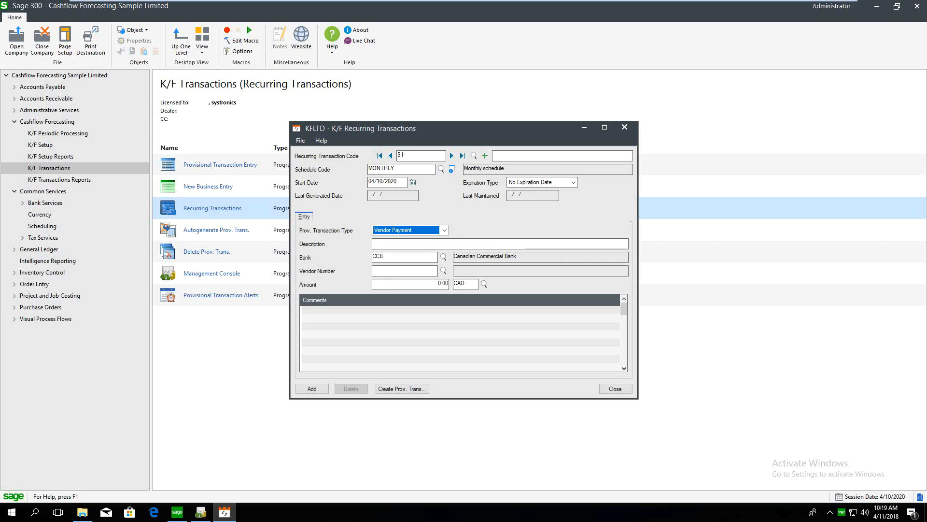
pyautogui.click(416, 269)
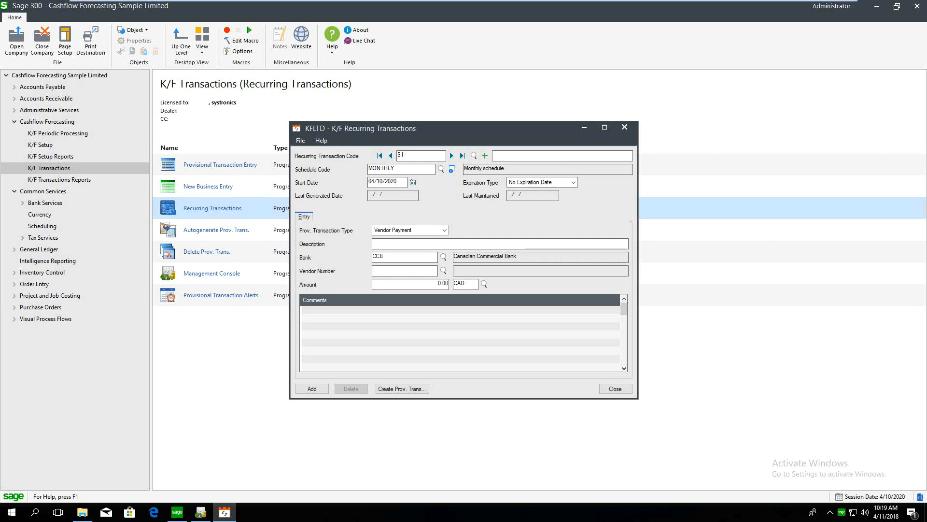
pyautogui.click(443, 271)
pyautogui.doubleClick(216, 151)
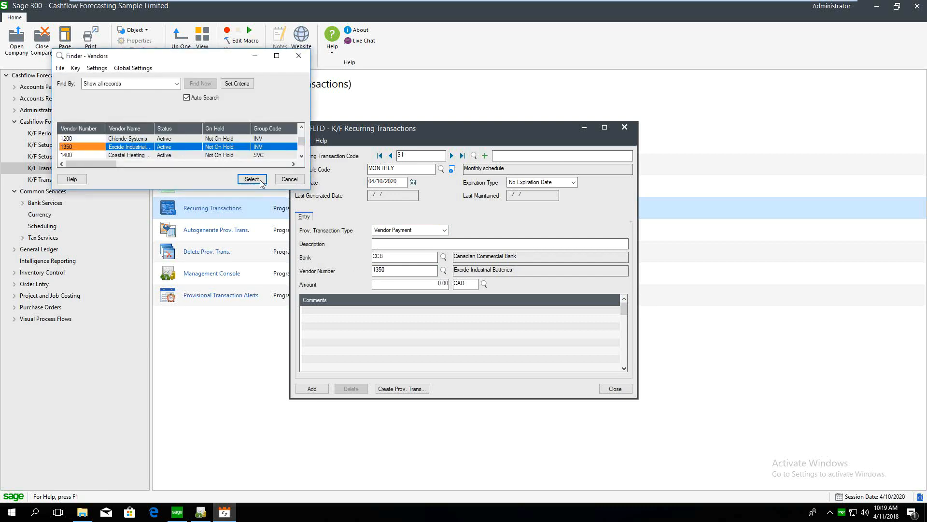
pyautogui.press('Return')
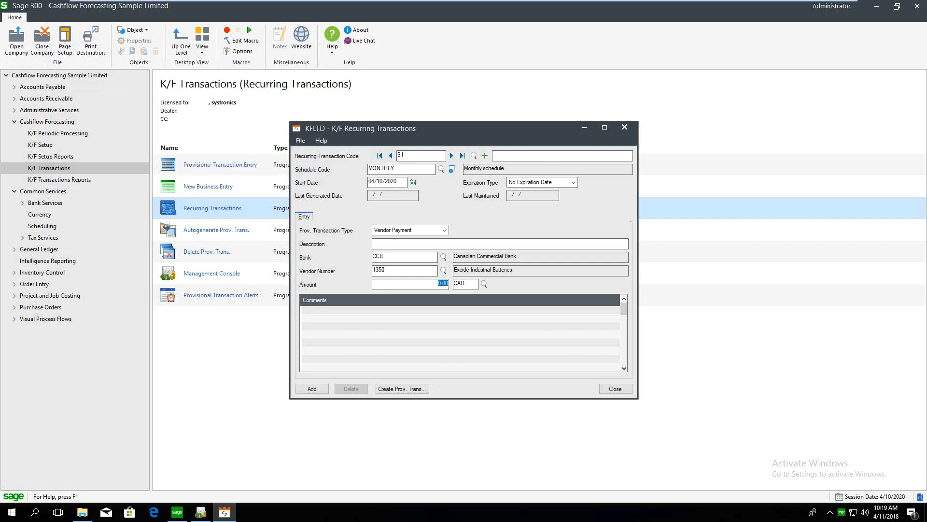
pyautogui.write('10')
# Save S1 and create its provisional transactions up to 07/01/2020
pyautogui.click(313, 389)
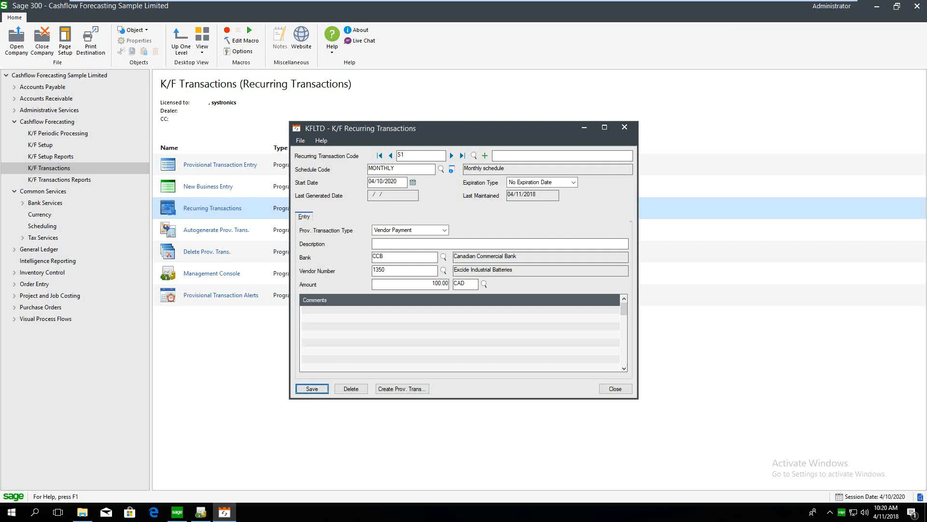
pyautogui.click(412, 389)
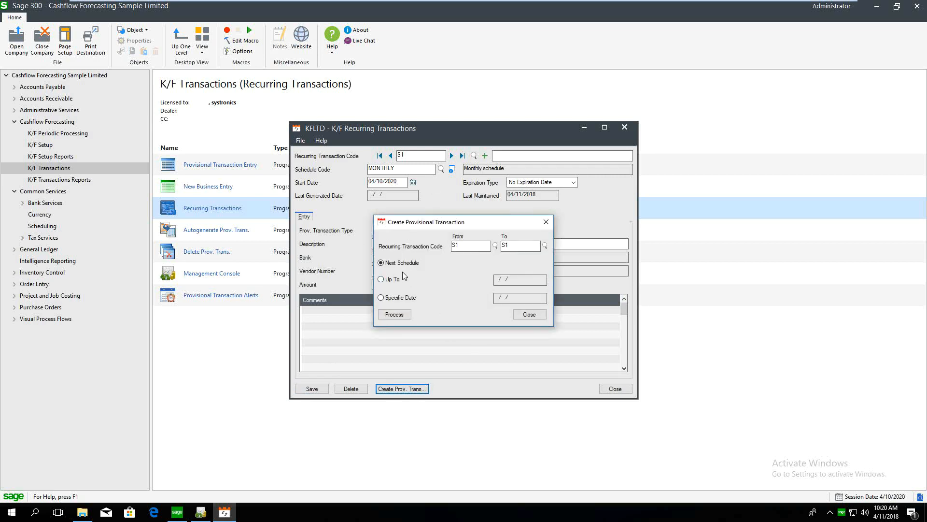
pyautogui.click(389, 283)
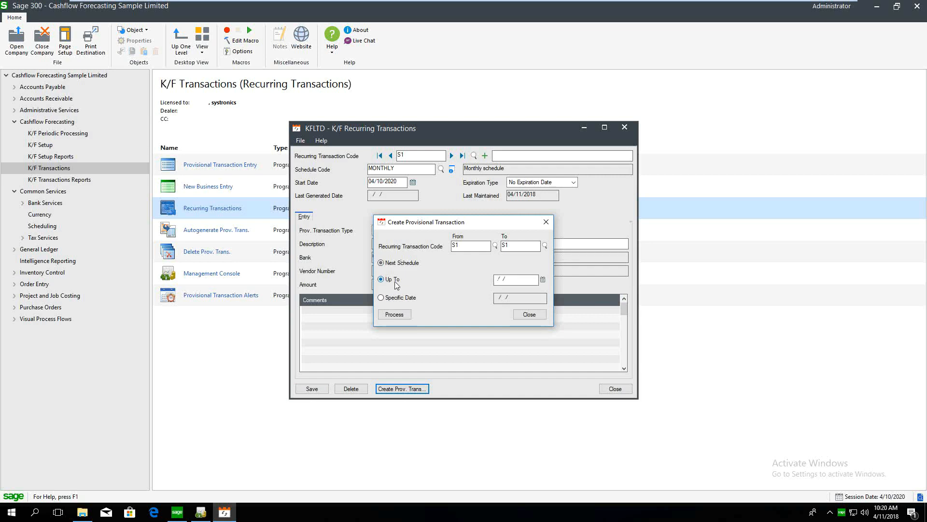
pyautogui.click(504, 279)
pyautogui.write('0701')
pyautogui.click(394, 315)
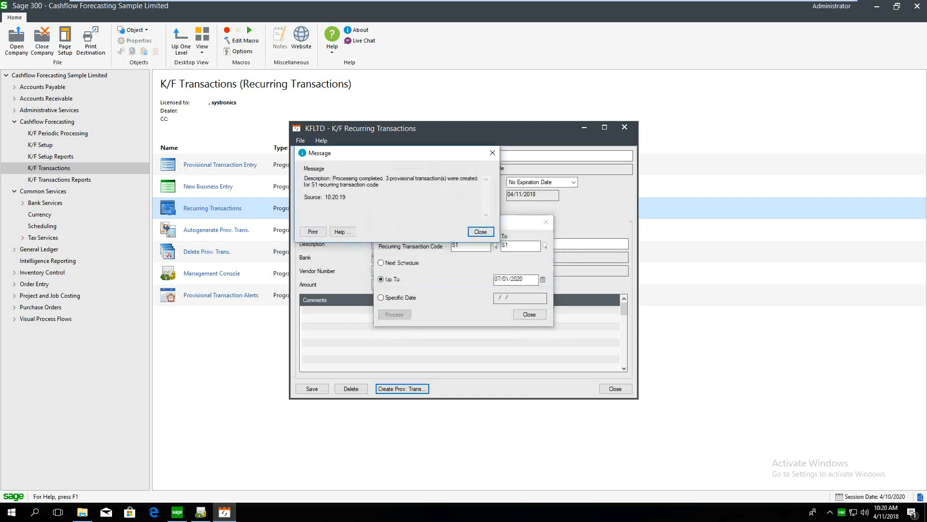
pyautogui.click(481, 233)
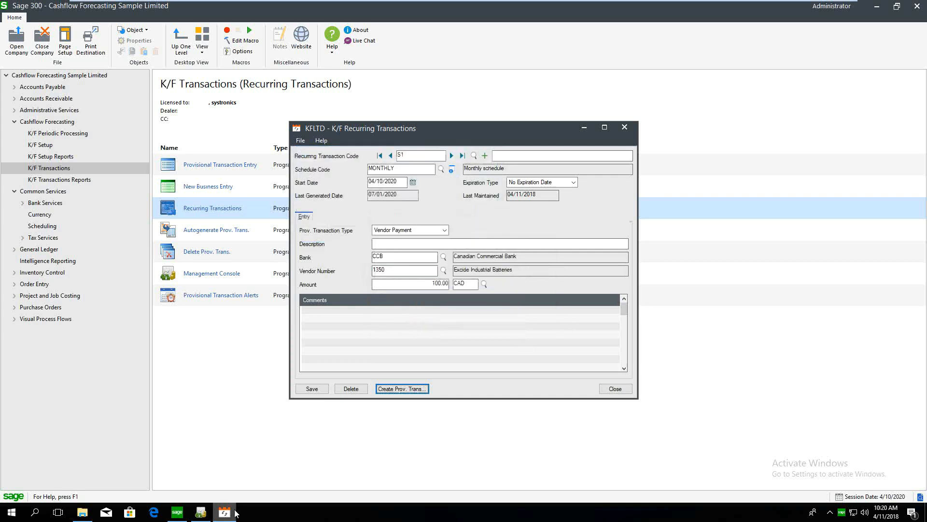
pyautogui.click(201, 512)
# Reload the 06/01–07/01/2020 list and select the 6/10/2020 transaction PT00001144
pyautogui.click(407, 204)
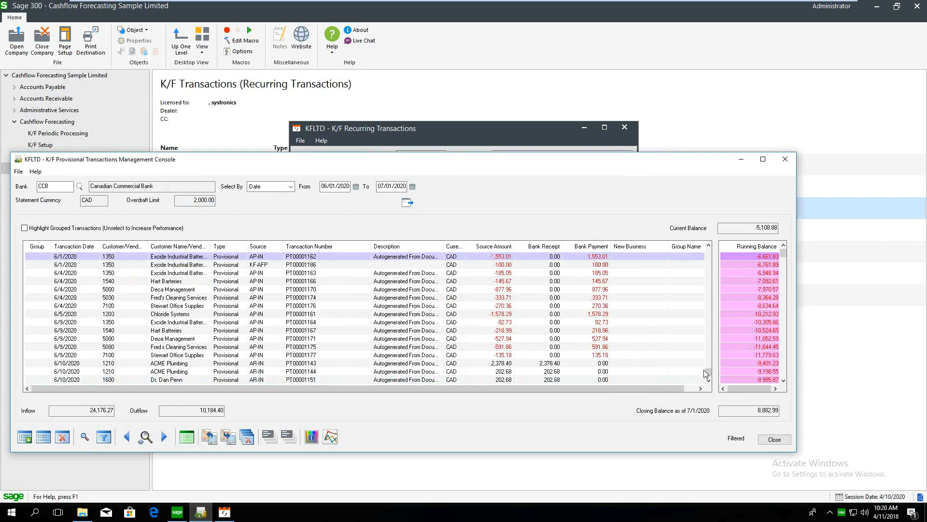
pyautogui.moveTo(708, 312); pyautogui.dragTo(709, 371)
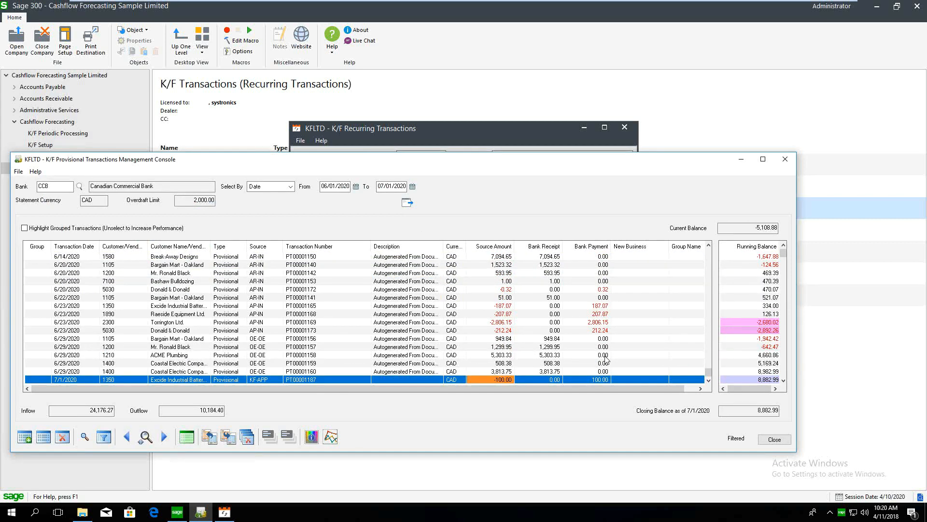
pyautogui.press('Up')
pyautogui.press('Up')
pyautogui.press('Up')
pyautogui.press('Up')
pyautogui.press('Up')
pyautogui.press('Up')
pyautogui.press('Up')
pyautogui.press('Up')
pyautogui.press('Up')
pyautogui.press('Up')
pyautogui.press('Up')
pyautogui.press('Up')
pyautogui.press('Up')
pyautogui.press('Up')
pyautogui.press('Up')
pyautogui.press('Up')
pyautogui.press('Up')
pyautogui.press('Up')
pyautogui.press('Up')
pyautogui.press('Up')
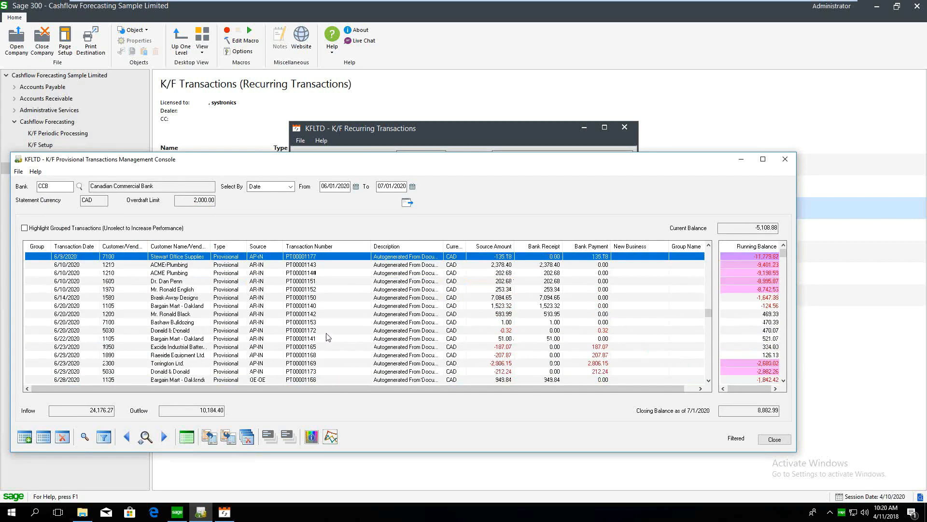
pyautogui.press('Up')
pyautogui.press('Up')
pyautogui.press('Up')
pyautogui.press('Up')
pyautogui.press('Up')
pyautogui.press('Up')
pyautogui.press('Up')
pyautogui.press('Up')
pyautogui.press('Up')
pyautogui.press('Up')
pyautogui.press('Up')
pyautogui.press('Up')
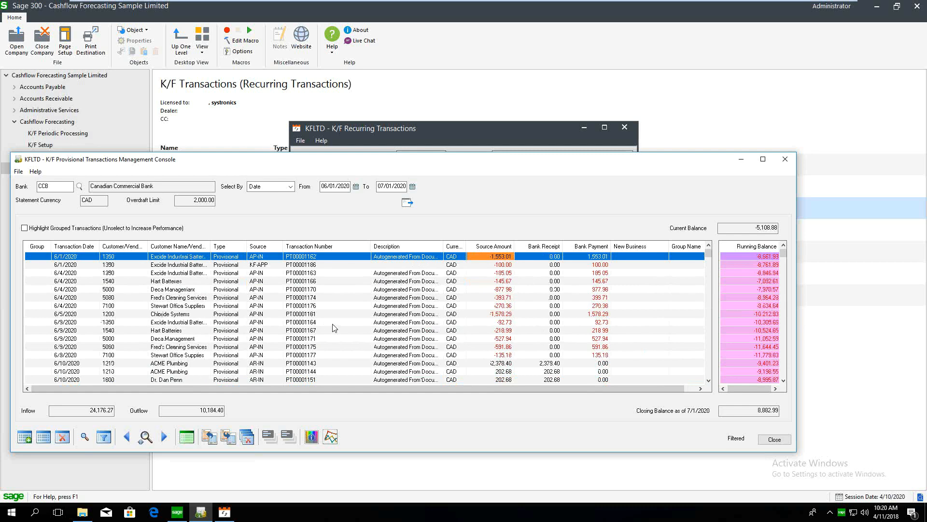
pyautogui.press('Down')
pyautogui.press('Down')
pyautogui.press('Down')
pyautogui.press('Down')
pyautogui.press('Down')
pyautogui.press('Down')
pyautogui.press('Down')
pyautogui.press('Down')
pyautogui.press('Down')
pyautogui.press('Down')
pyautogui.press('Down')
pyautogui.press('Down')
pyautogui.press('Down')
pyautogui.press('Down')
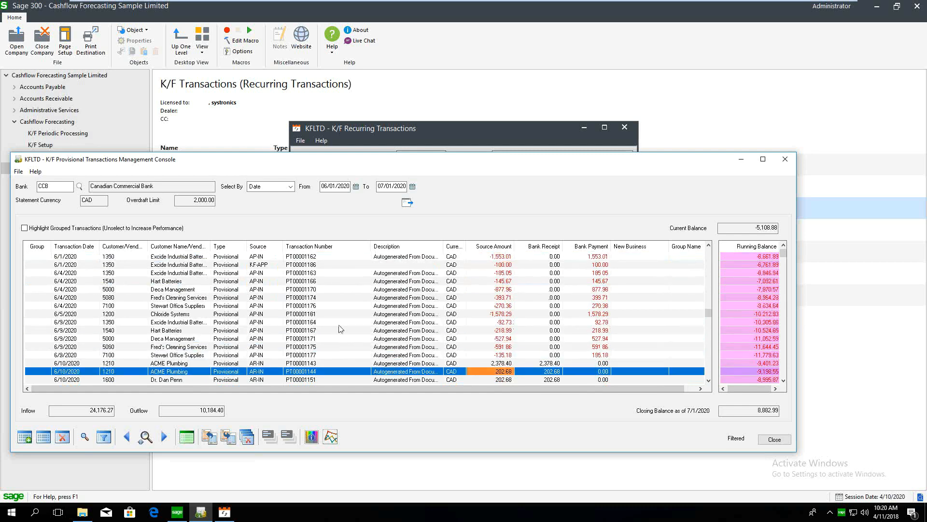
pyautogui.press('Down')
pyautogui.press('Down')
pyautogui.press('Down')
pyautogui.press('Down')
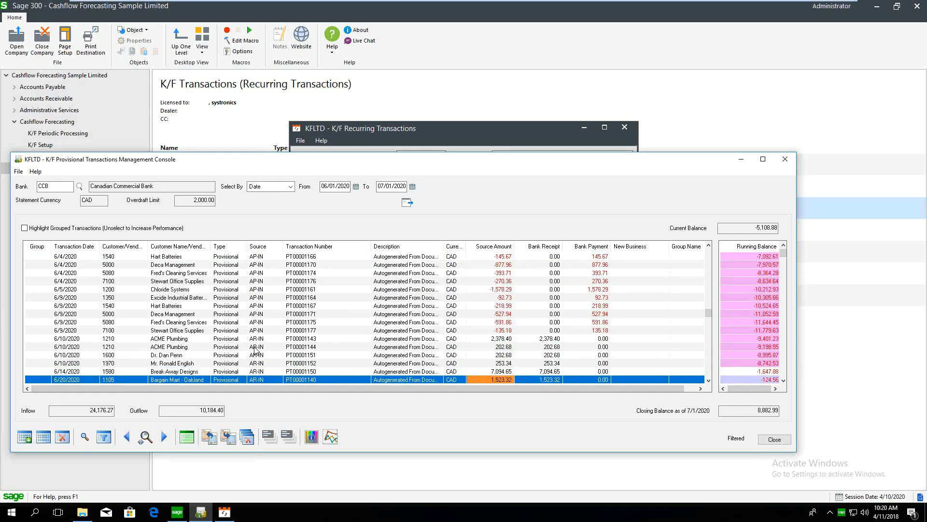
pyautogui.click(255, 347)
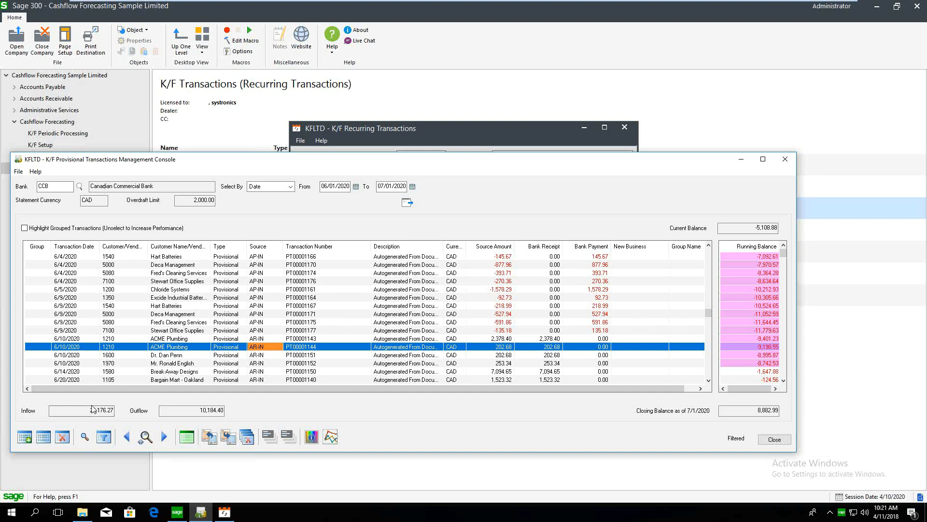
# Delete provisional transaction PT00001144
pyautogui.click(62, 437)
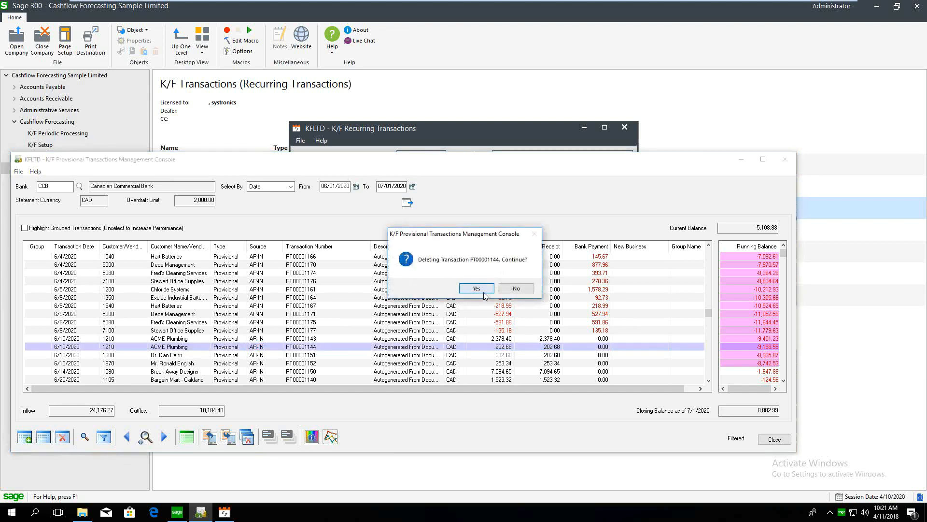
pyautogui.click(484, 292)
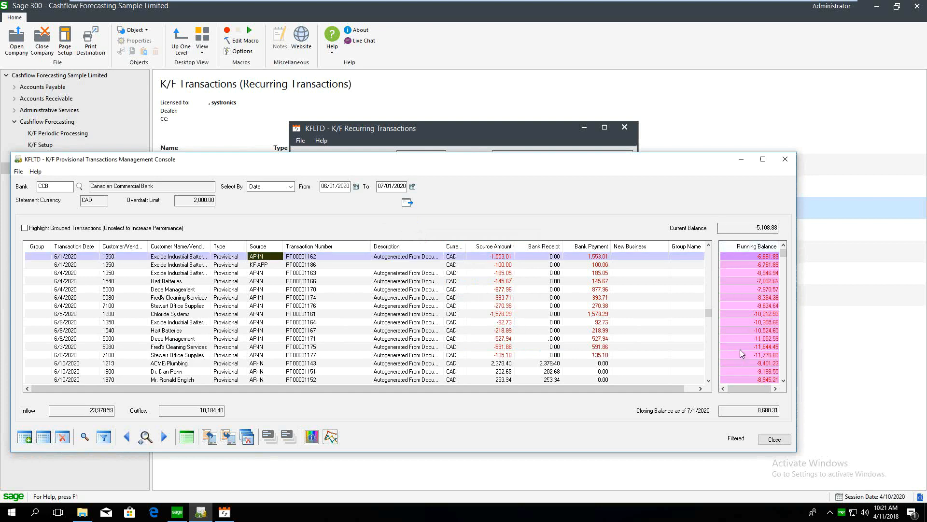
pyautogui.press('Down')
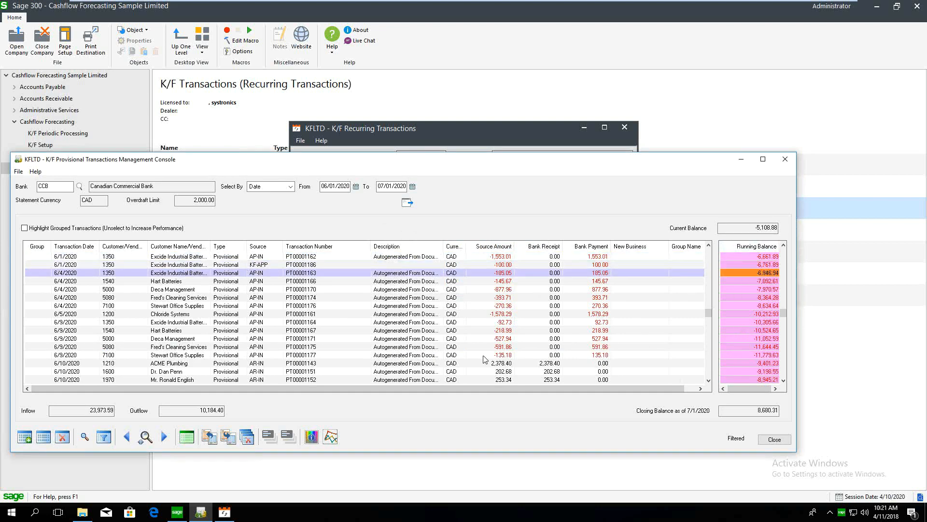
pyautogui.press('Down')
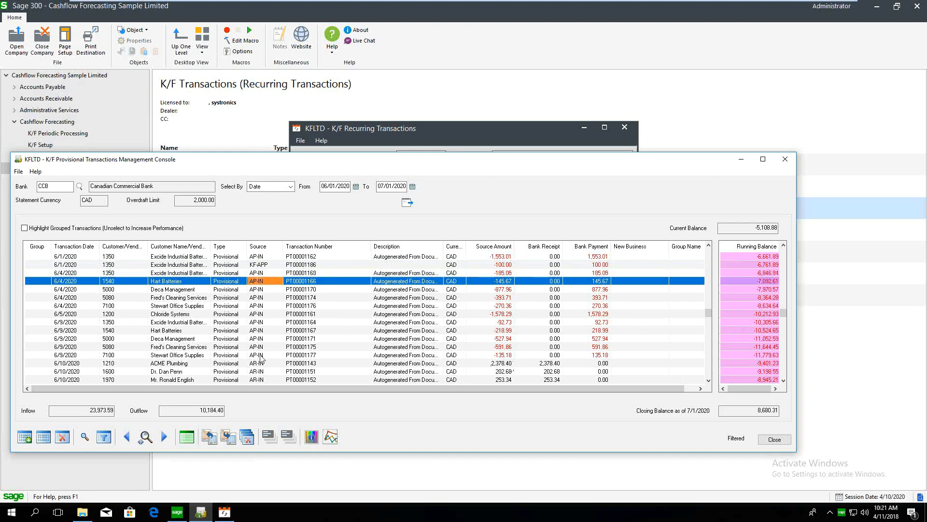
# Change the 6/10/2020 ACME Plumbing receipt amount from 2,378.40 to 500.00
pyautogui.click(505, 364)
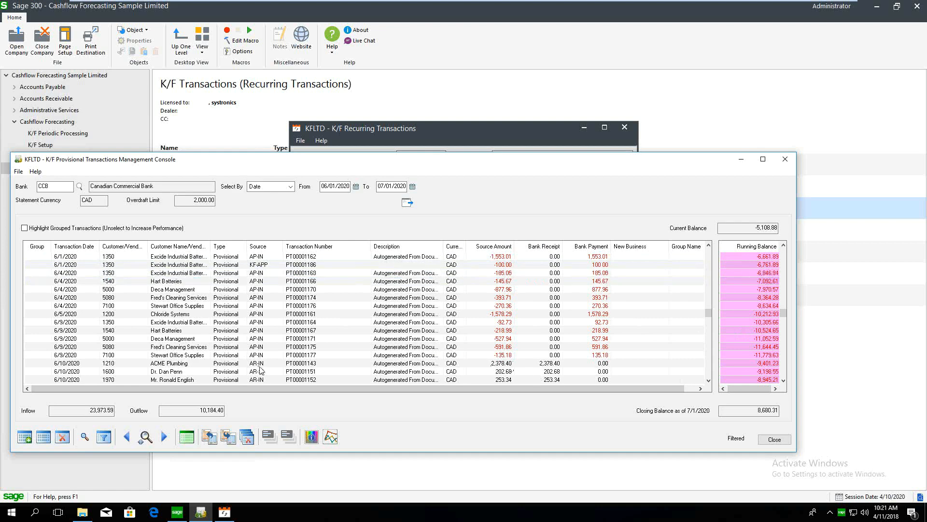
pyautogui.click(493, 366)
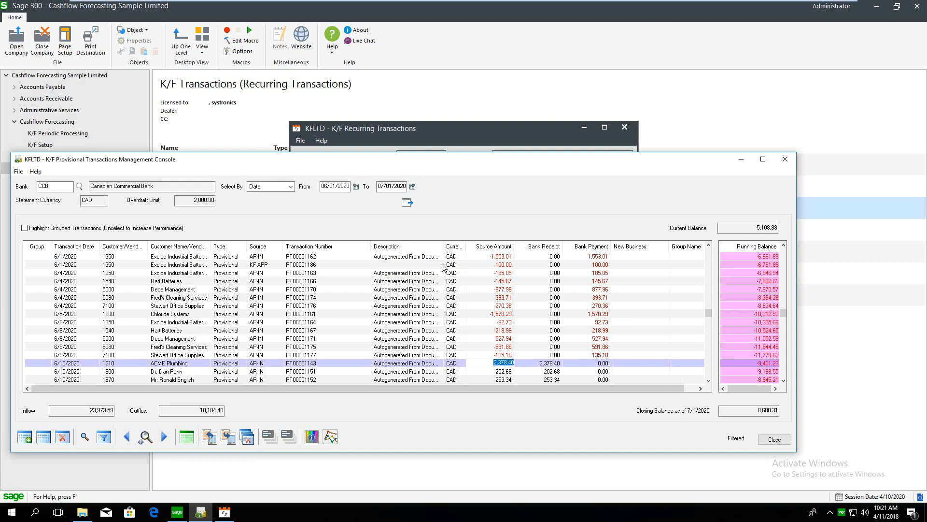
pyautogui.write('500')
pyautogui.click(469, 338)
pyautogui.click(478, 363)
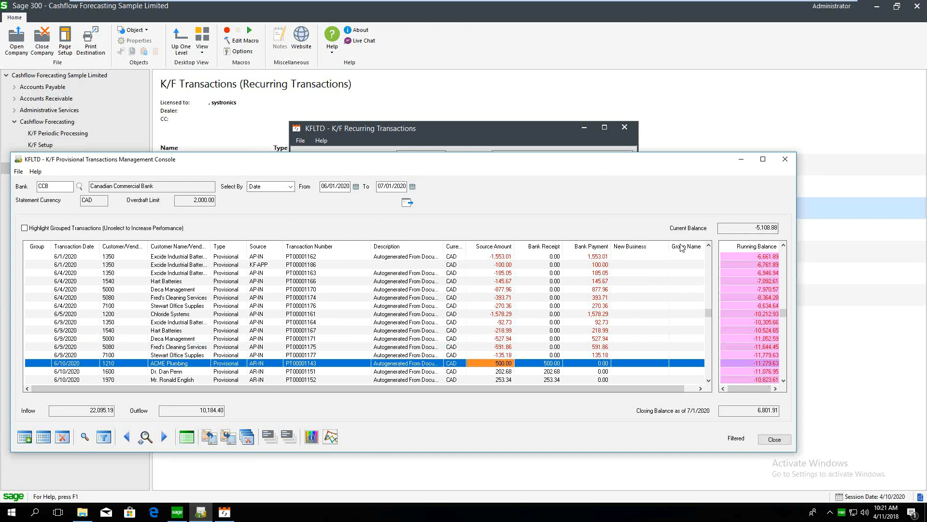
pyautogui.scroll(-2, 281, 351)
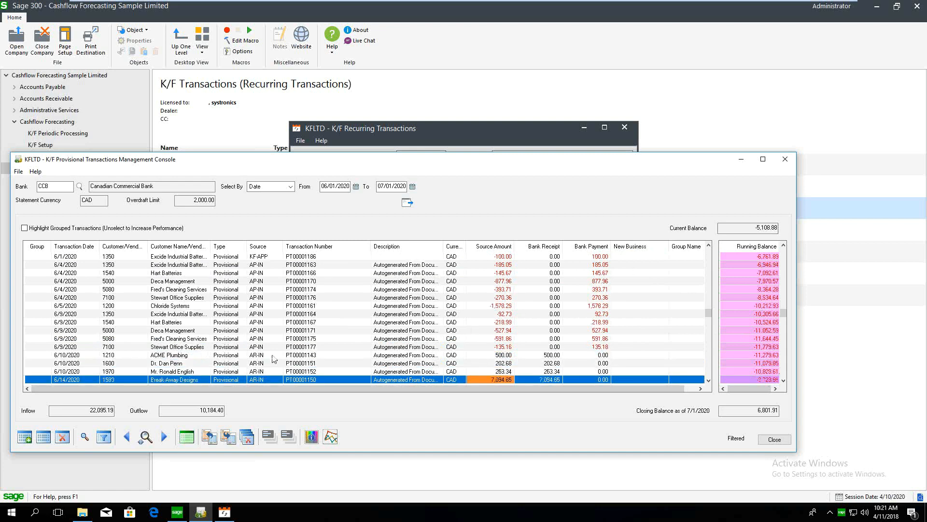
pyautogui.scroll(-4, 276, 351)
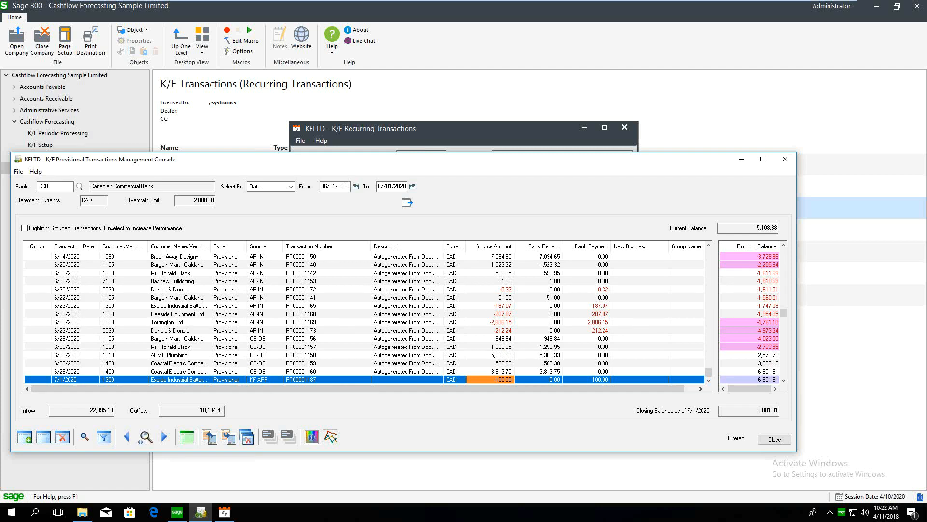
# Enter a new provisional customer receipt dated 06/05/2020 for 1,000.00
pyautogui.click(24, 437)
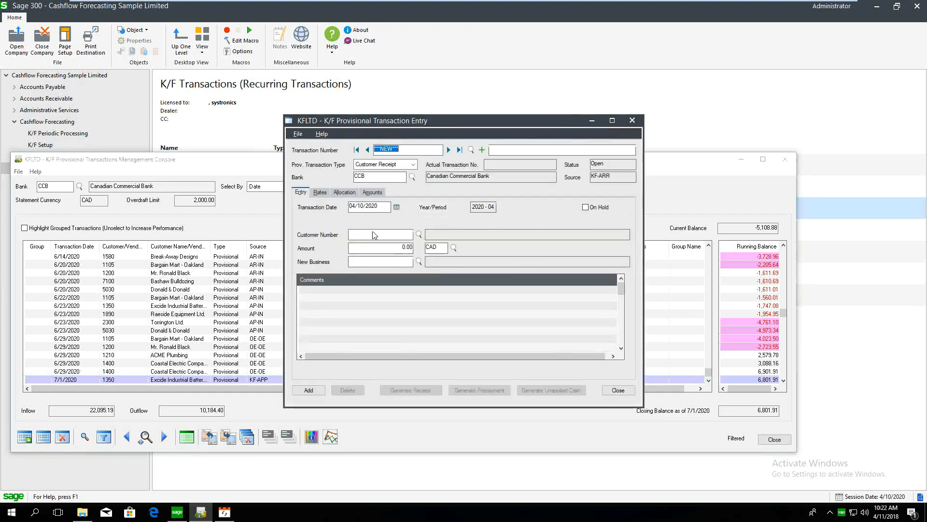
pyautogui.moveTo(384, 207); pyautogui.dragTo(307, 187)
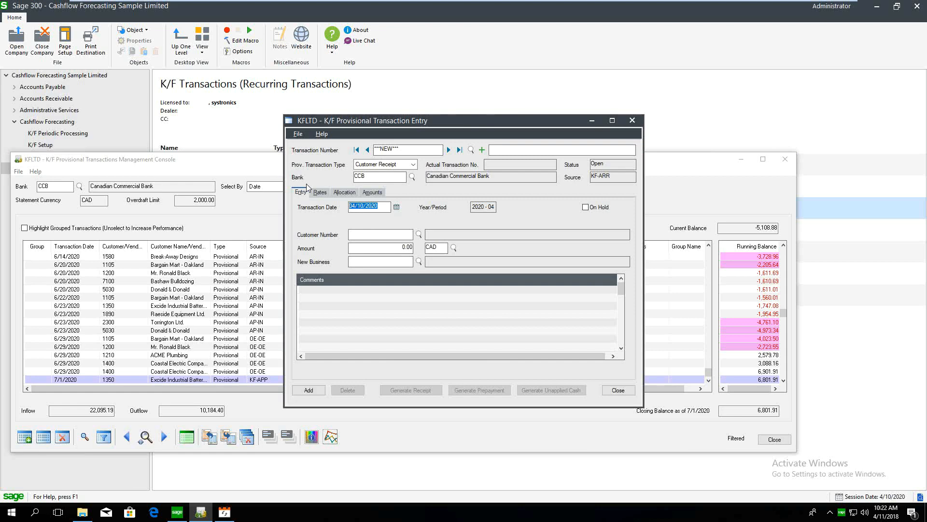
pyautogui.write('0')
pyautogui.write('6052020')
pyautogui.write('1200')
pyautogui.click(381, 247)
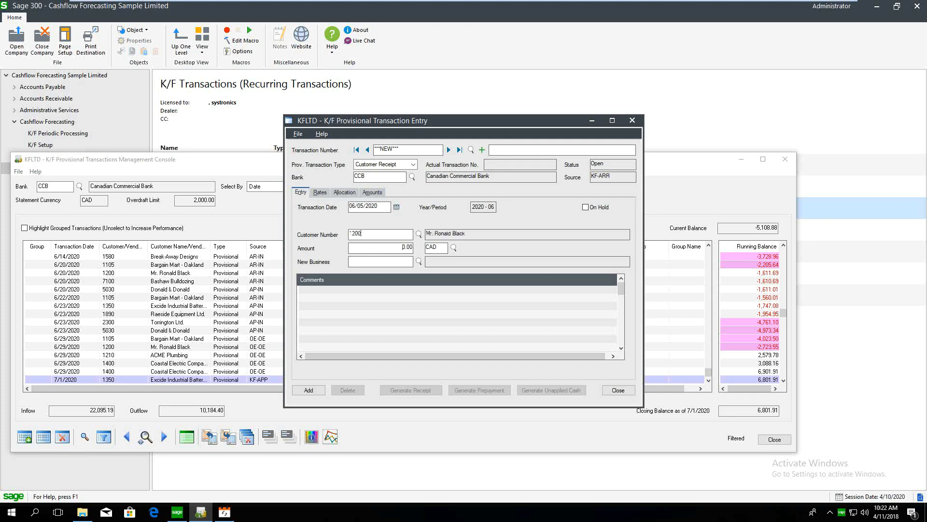
pyautogui.write('1000')
# Allocate 685.87 of the receipt to invoice A123 and save it
pyautogui.click(344, 192)
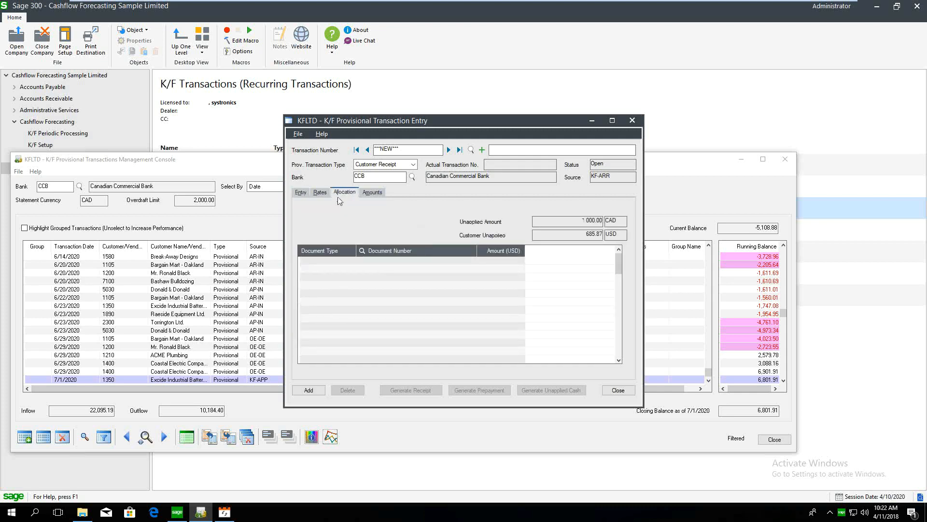
pyautogui.click(331, 264)
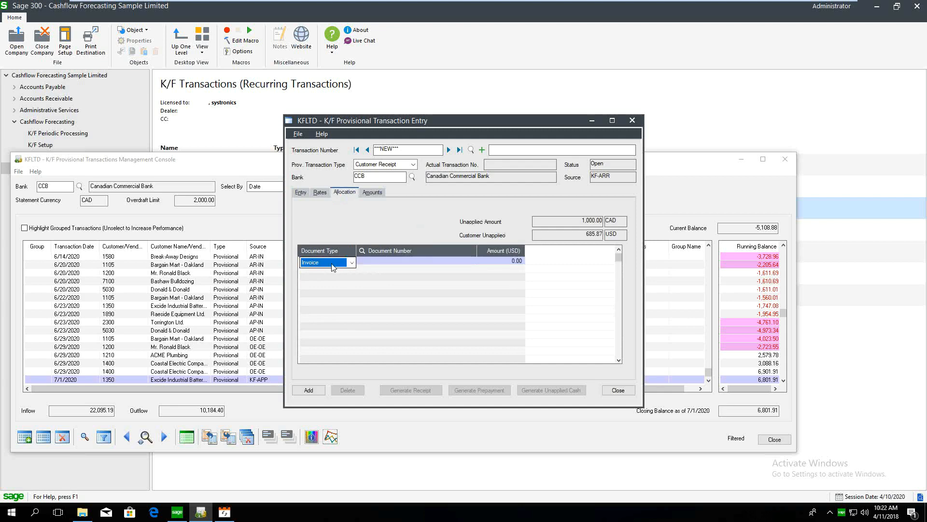
pyautogui.click(372, 261)
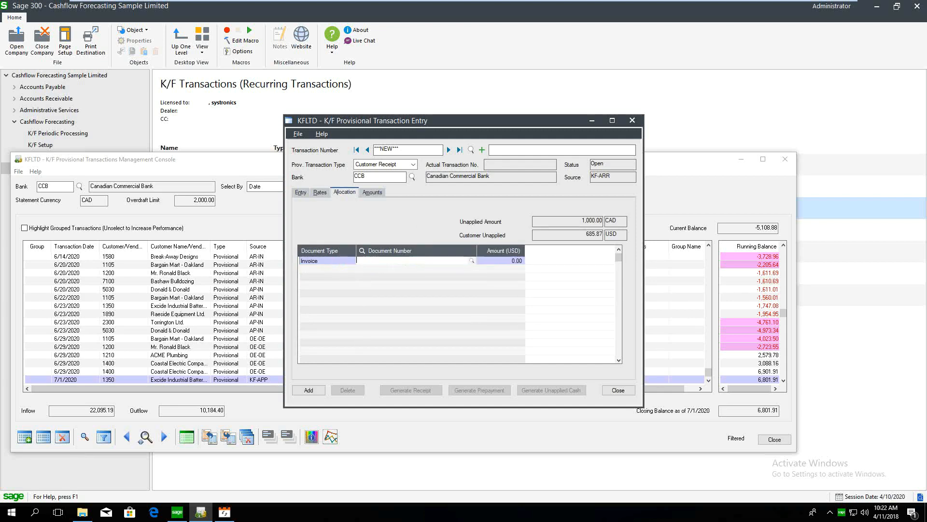
pyautogui.write('A123')
pyautogui.click(517, 263)
pyautogui.write('100')
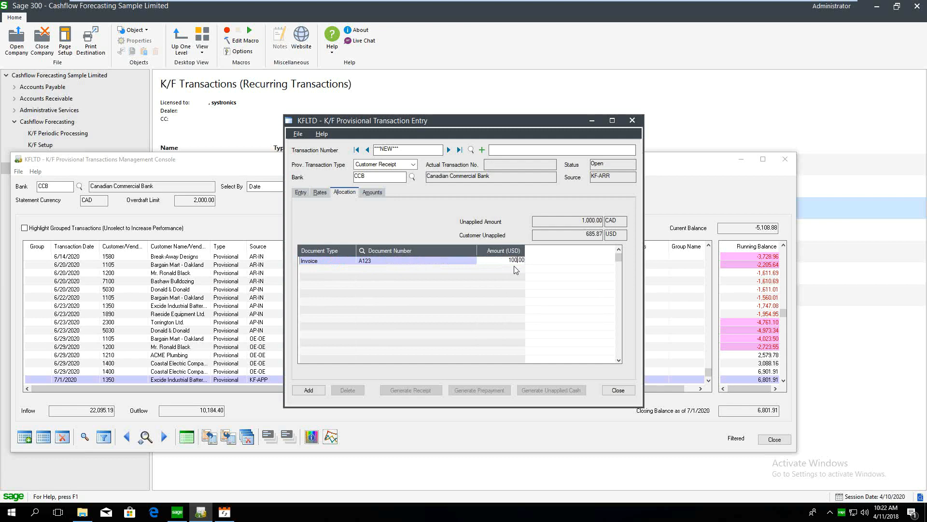
pyautogui.write('685.87')
pyautogui.press('Return')
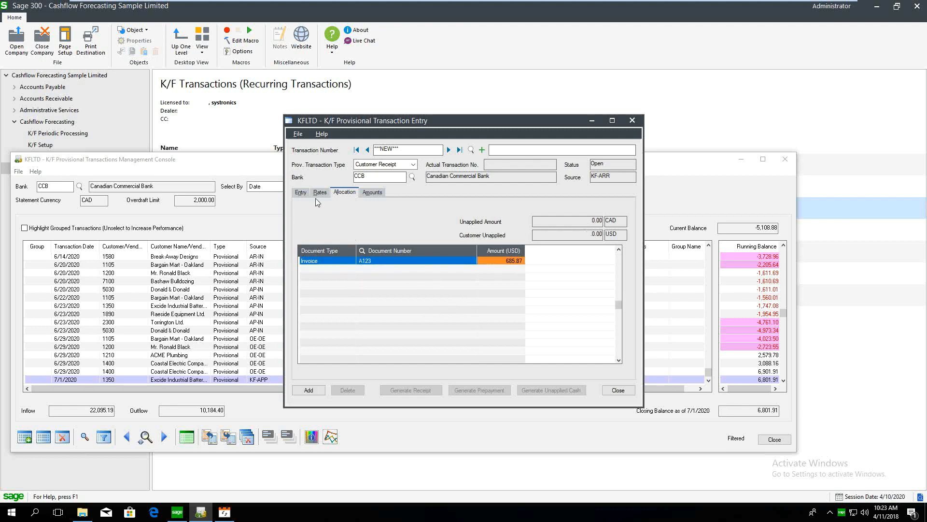
pyautogui.click(312, 389)
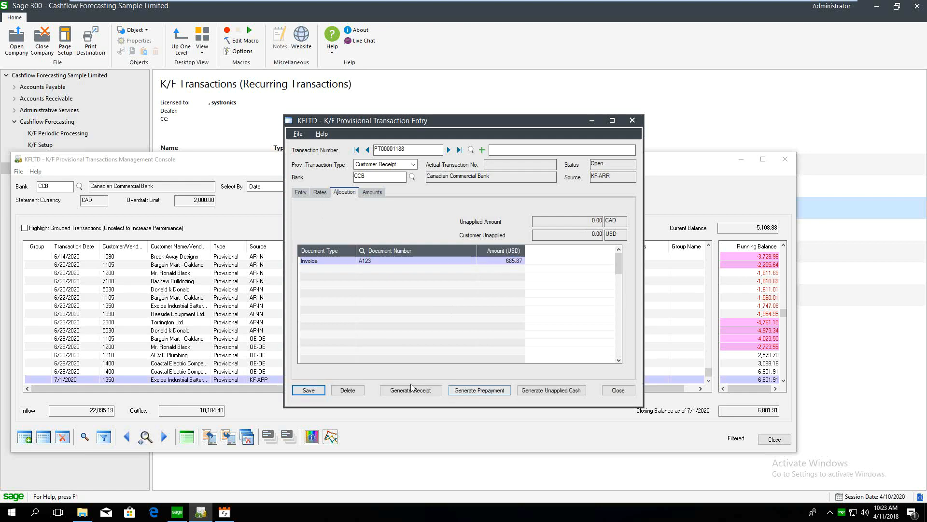
pyautogui.click(319, 393)
pyautogui.click(618, 390)
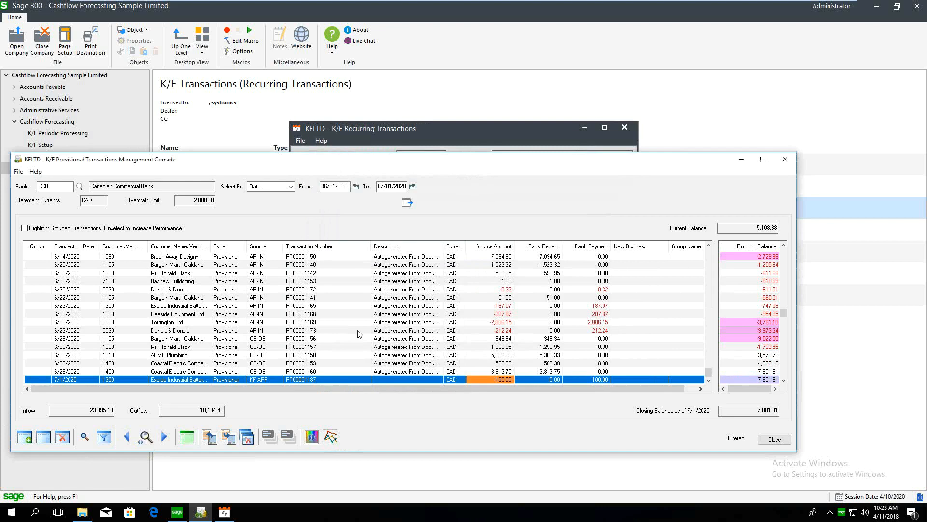
pyautogui.click(346, 306)
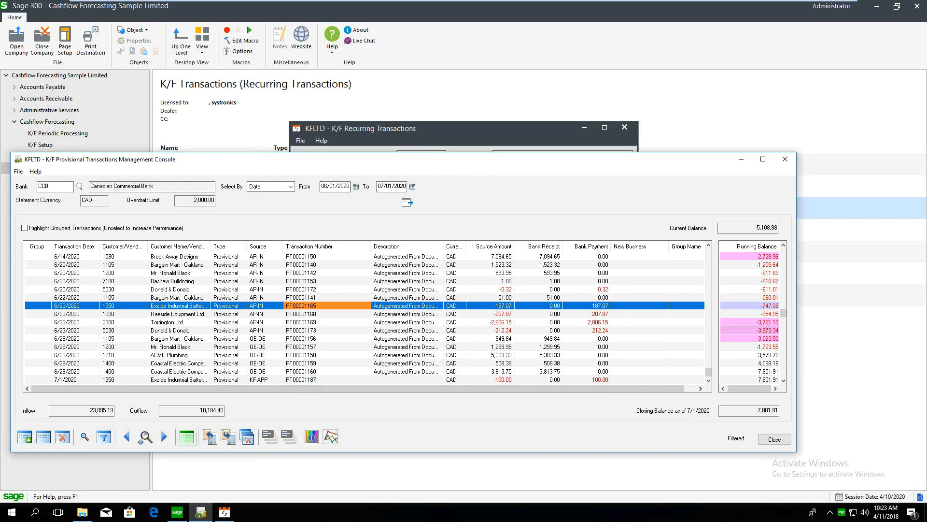
# Add a new business receipt line of 20,000.00 from a customer on 06/20/2020
pyautogui.click(187, 439)
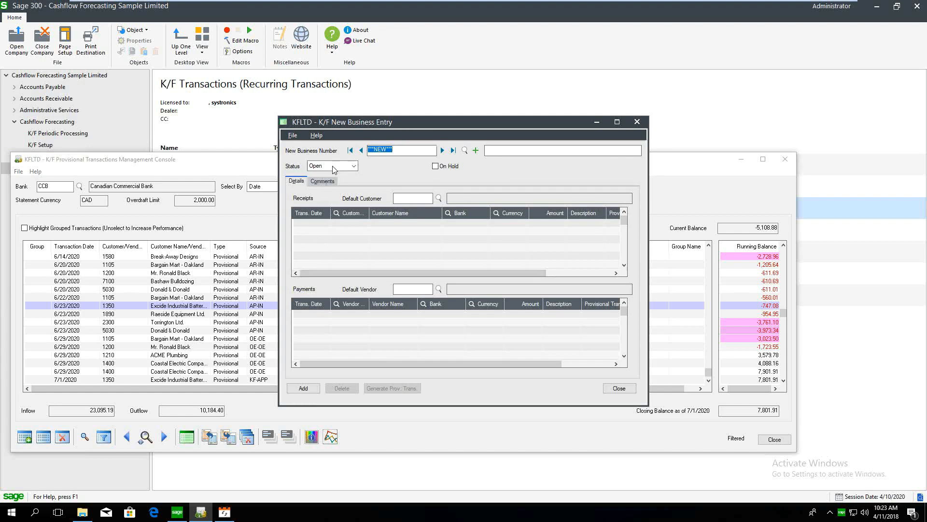
pyautogui.click(324, 222)
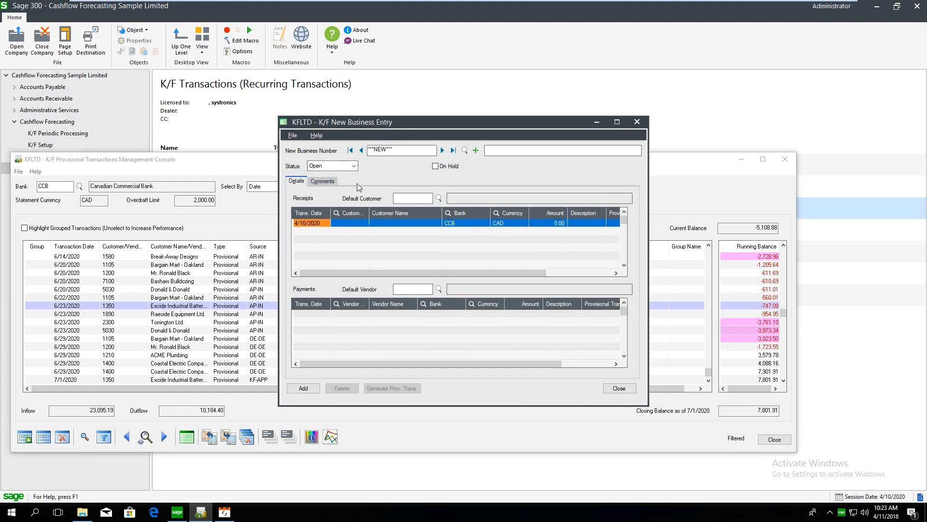
pyautogui.click(323, 222)
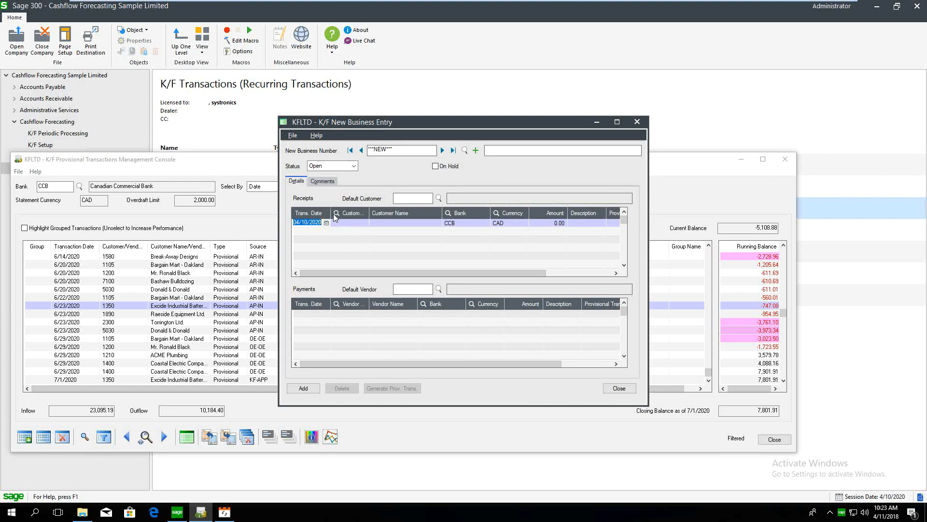
pyautogui.write('06/20/')
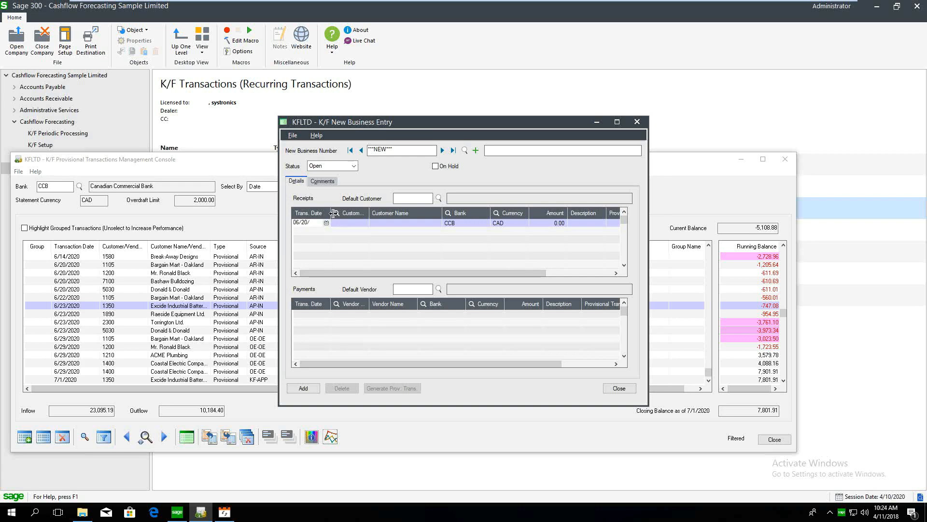
pyautogui.write('2020')
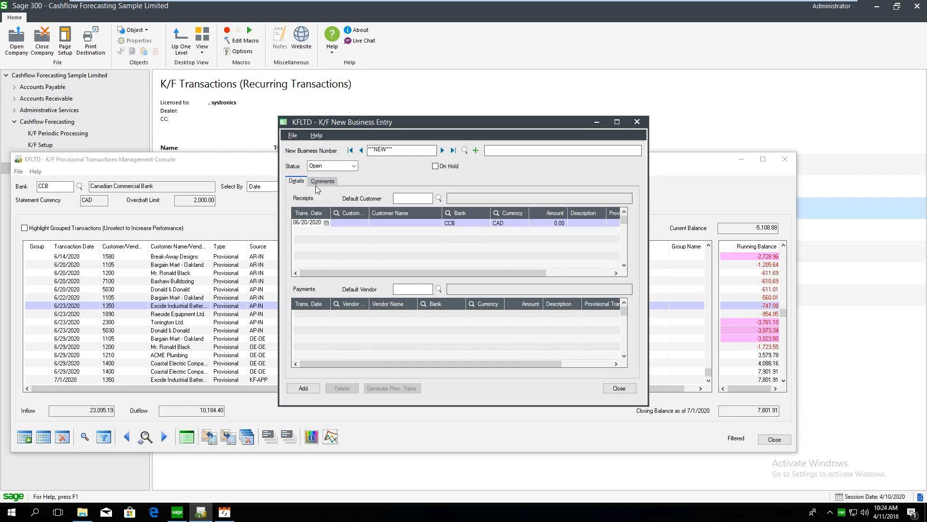
pyautogui.click(361, 214)
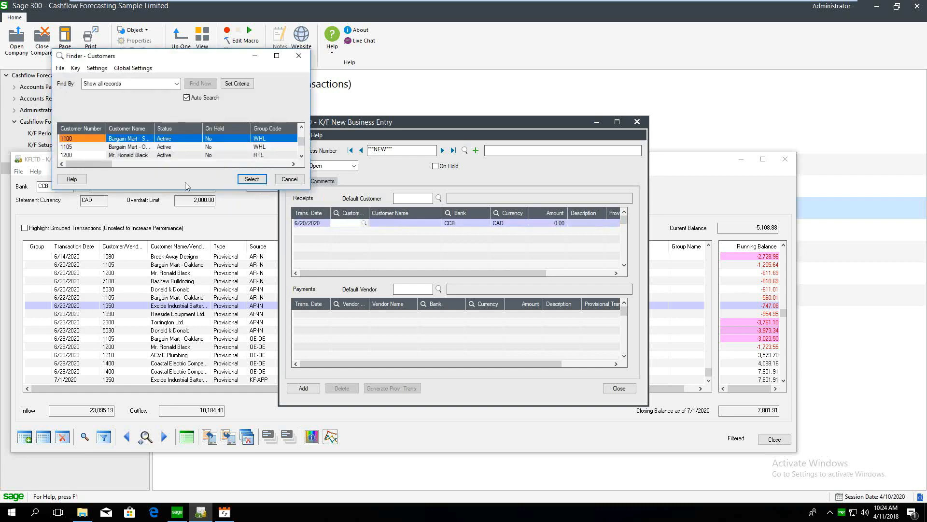
pyautogui.doubleClick(143, 156)
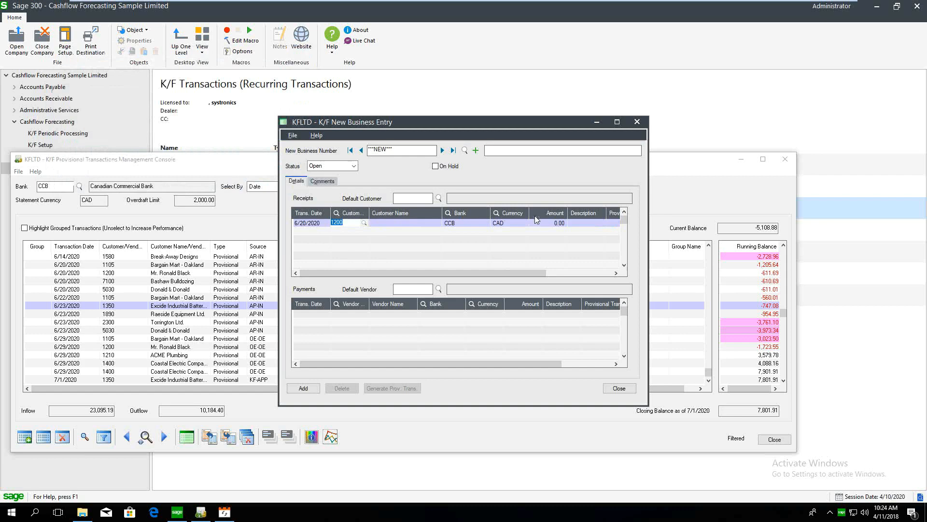
pyautogui.click(560, 223)
pyautogui.write('20000')
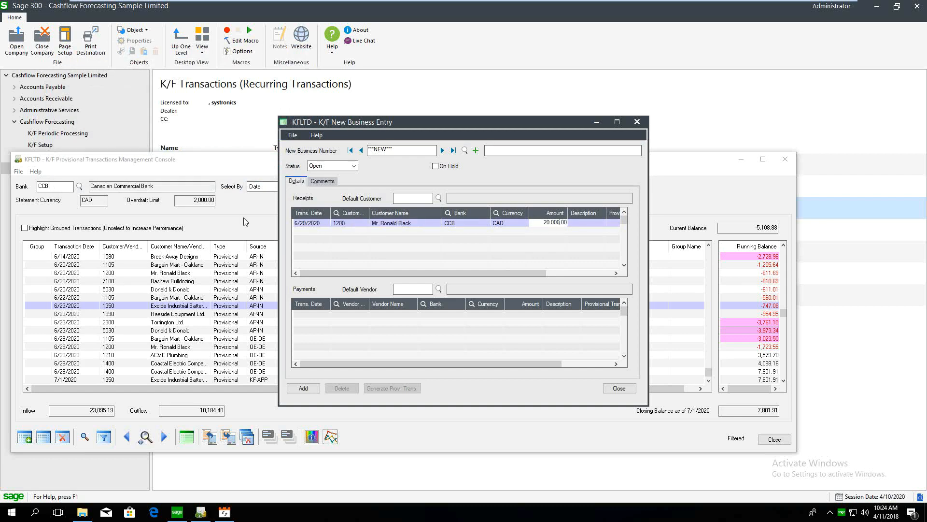
# Add a payment line of 5,000.00 to a vendor on 06/10/2020
pyautogui.click(308, 314)
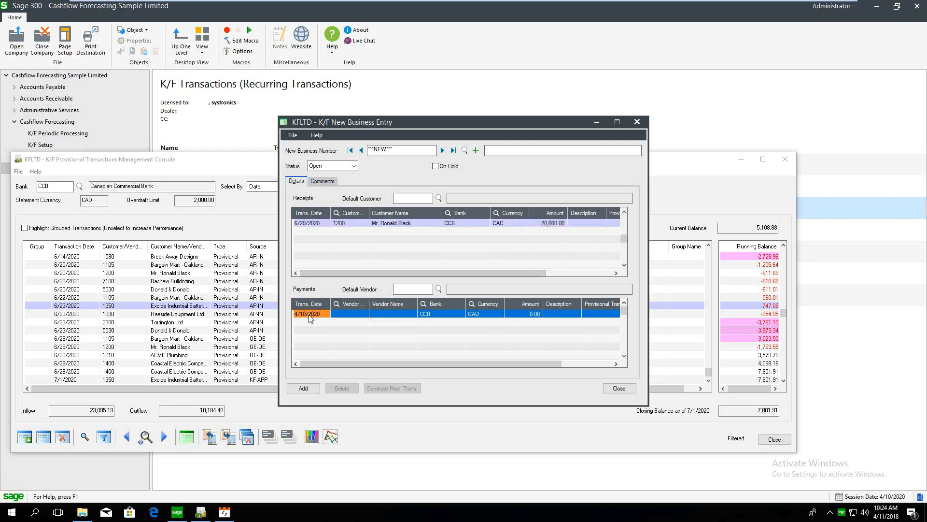
pyautogui.click(308, 315)
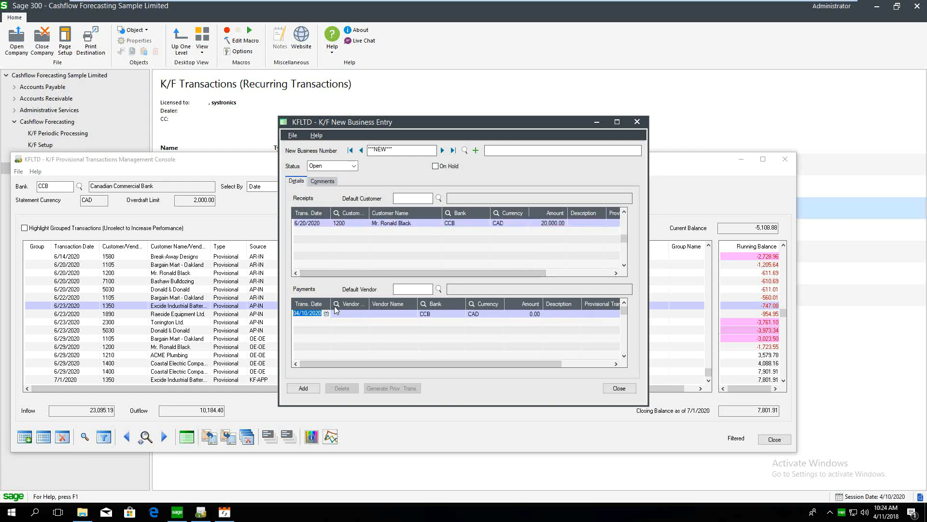
pyautogui.write('06/10/2020')
pyautogui.press('Tab')
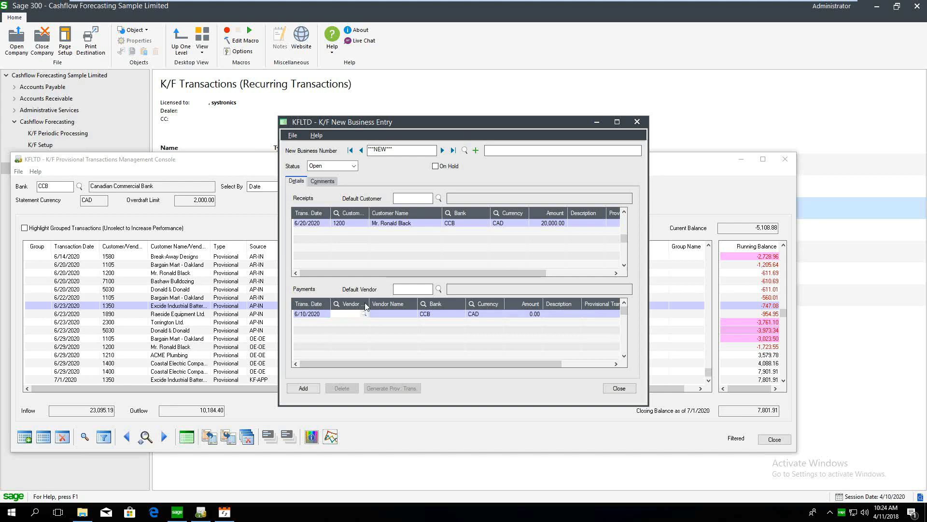
pyautogui.press('F5')
pyautogui.doubleClick(100, 154)
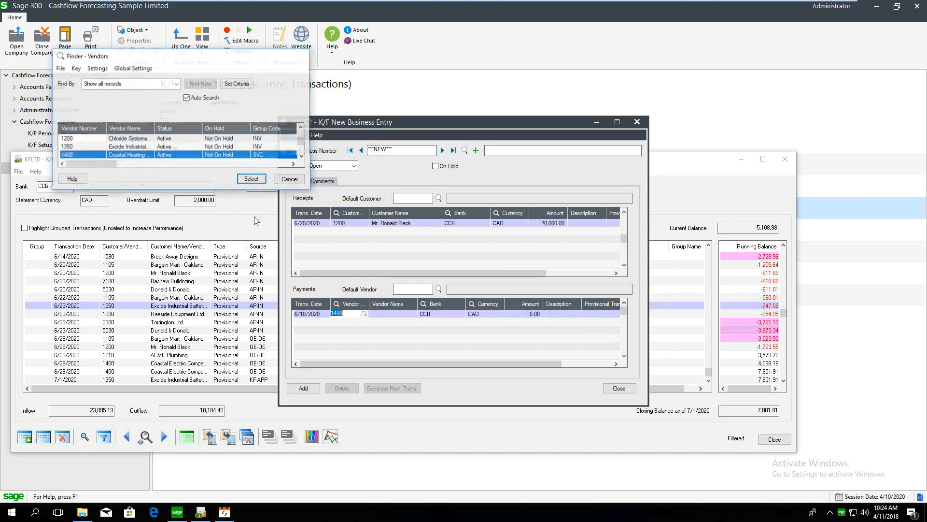
pyautogui.click(524, 313)
pyautogui.write('5,00')
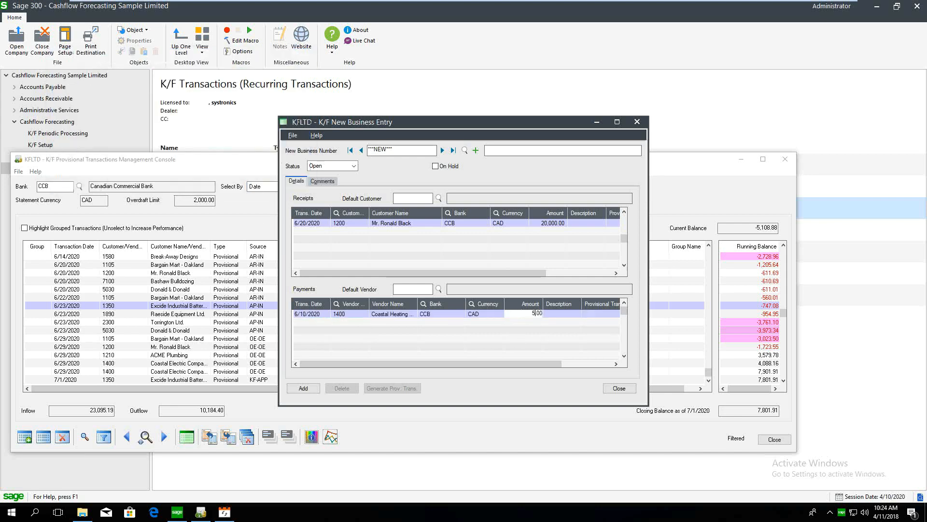
pyautogui.write('0')
pyautogui.press('Return')
# Save the new business as NB009 and generate its 2 provisional transactions
pyautogui.click(316, 389)
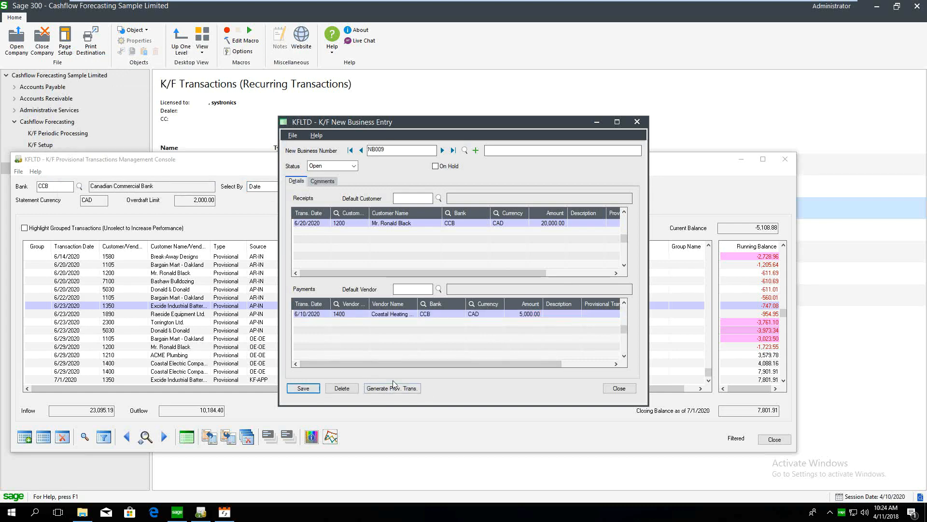
pyautogui.click(398, 394)
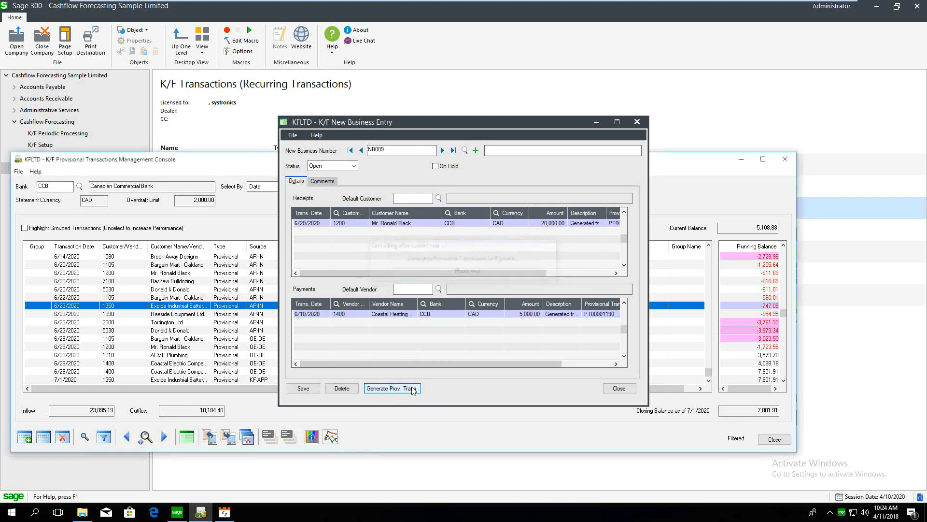
pyautogui.click(190, 265)
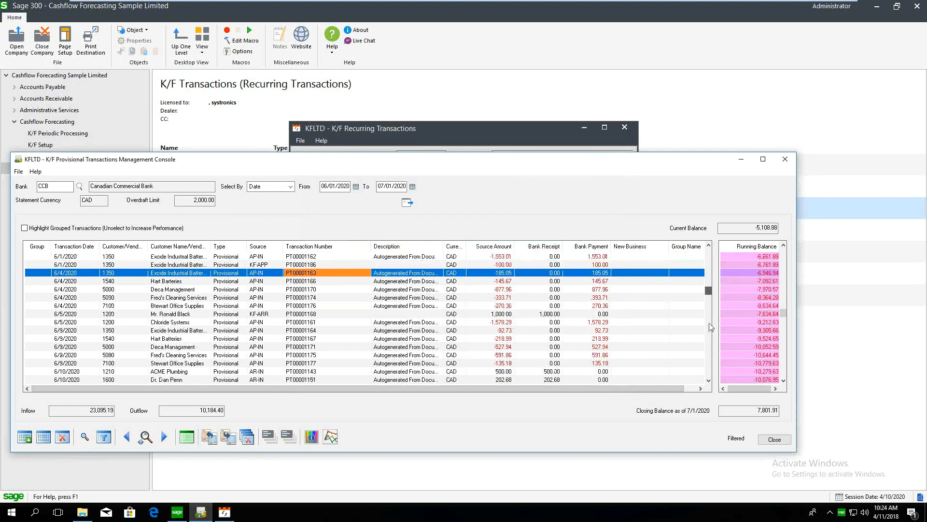
# Review the transaction rows and the 7,801.91 closing running balance, then start a new provisional transaction
pyautogui.click(488, 345)
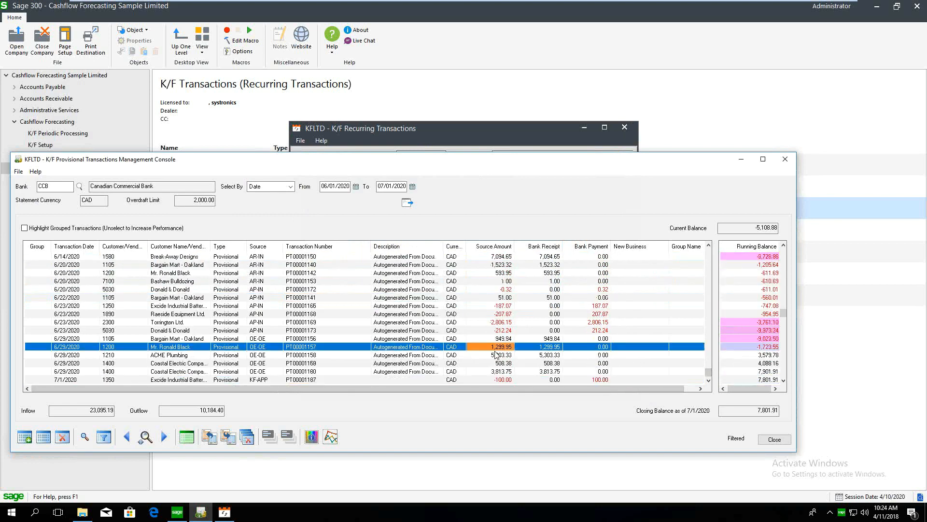
pyautogui.click(504, 378)
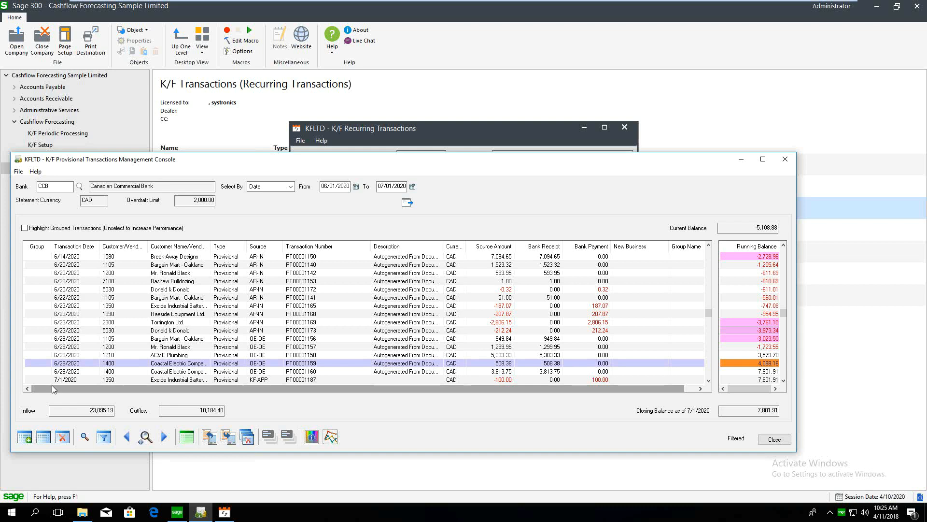
pyautogui.moveTo(707, 310); pyautogui.dragTo(675, 343)
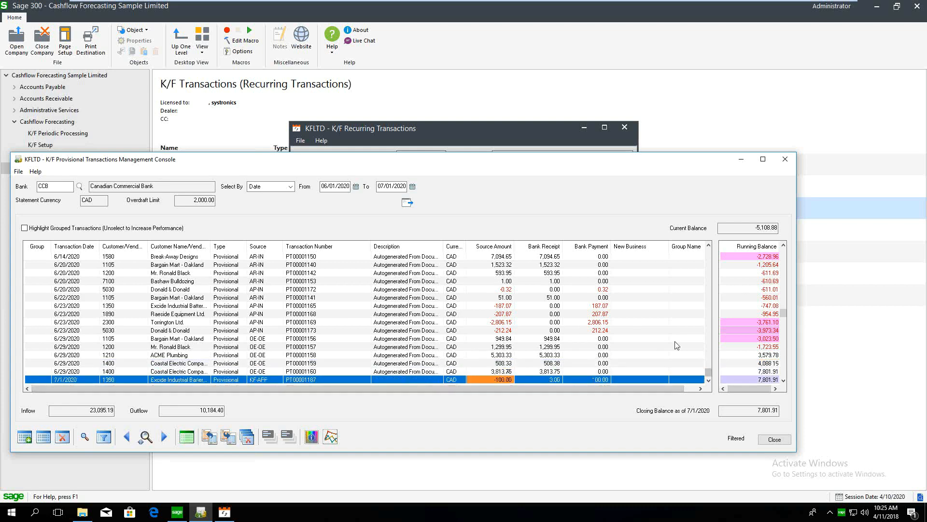
pyautogui.click(782, 319)
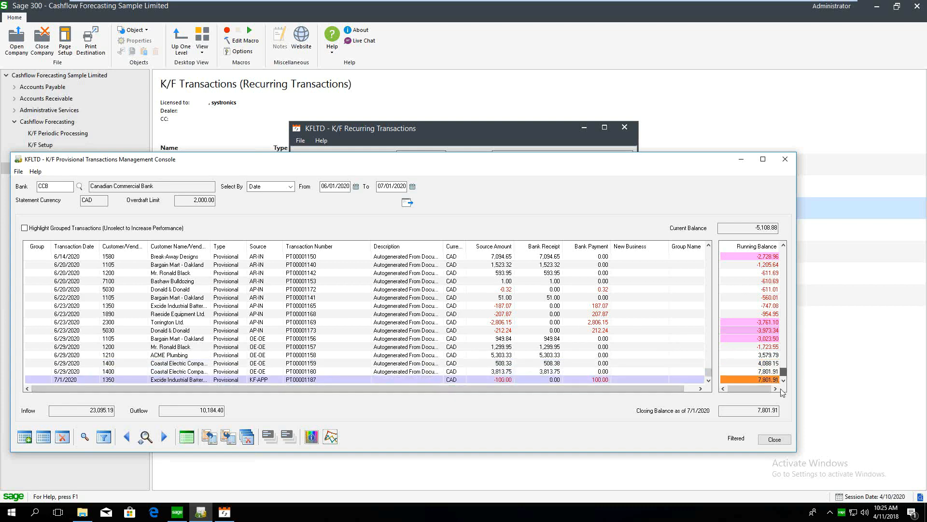
pyautogui.click(26, 441)
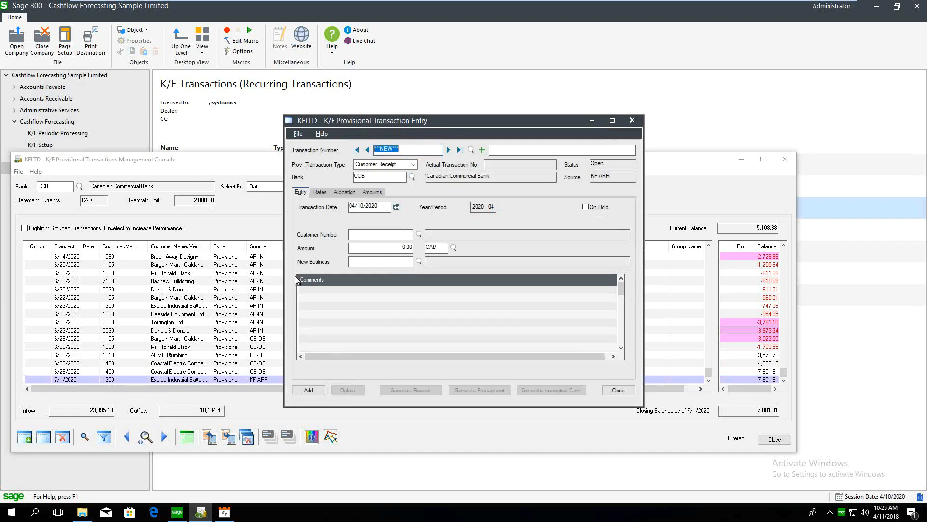
# Make the entry a 20,000.00 bank transfer from First Canadian Bank (FCBANK)
pyautogui.click(387, 165)
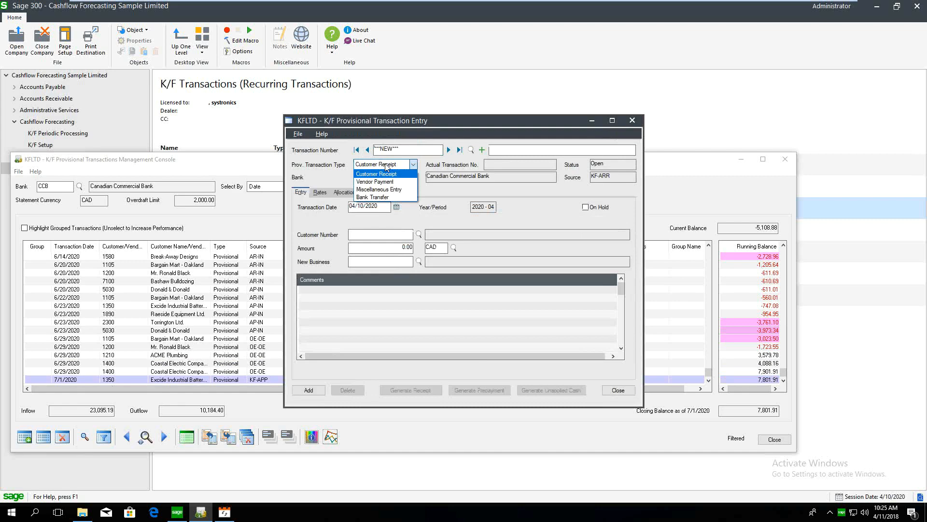
pyautogui.click(393, 198)
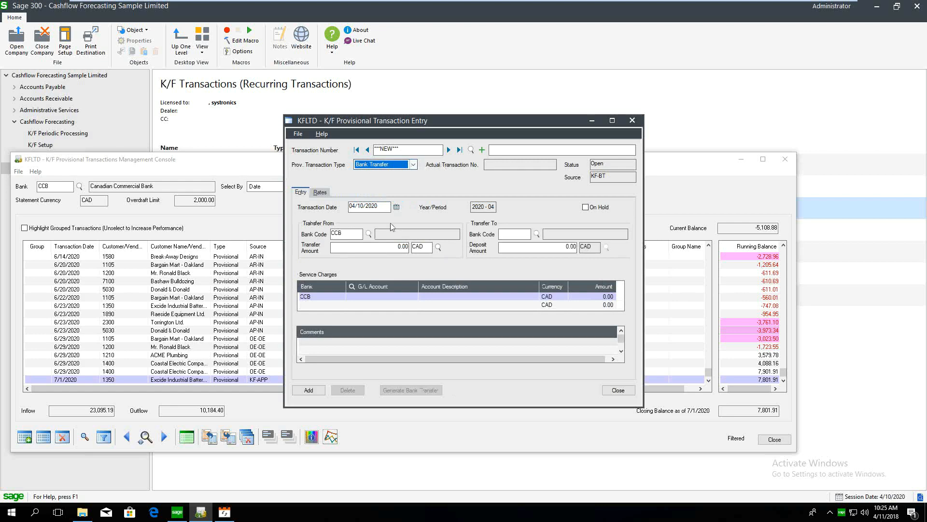
pyautogui.click(355, 234)
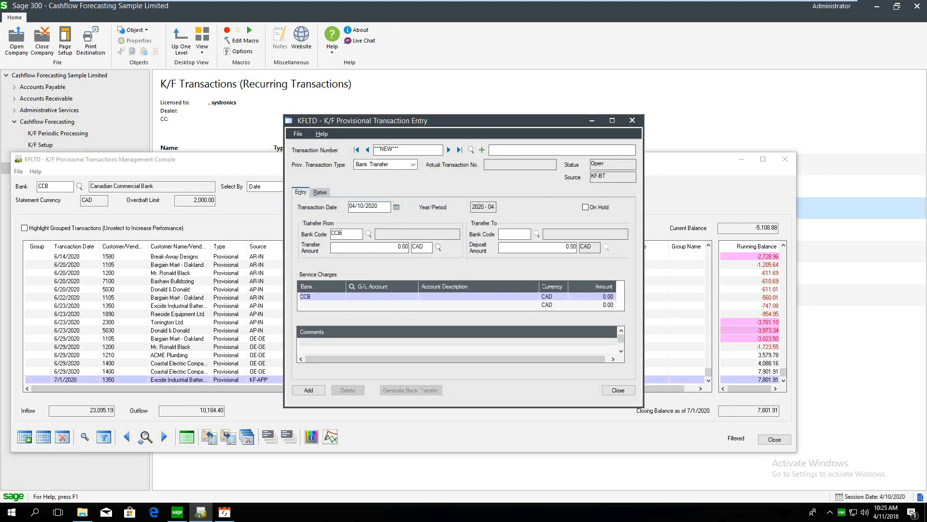
pyautogui.click(369, 234)
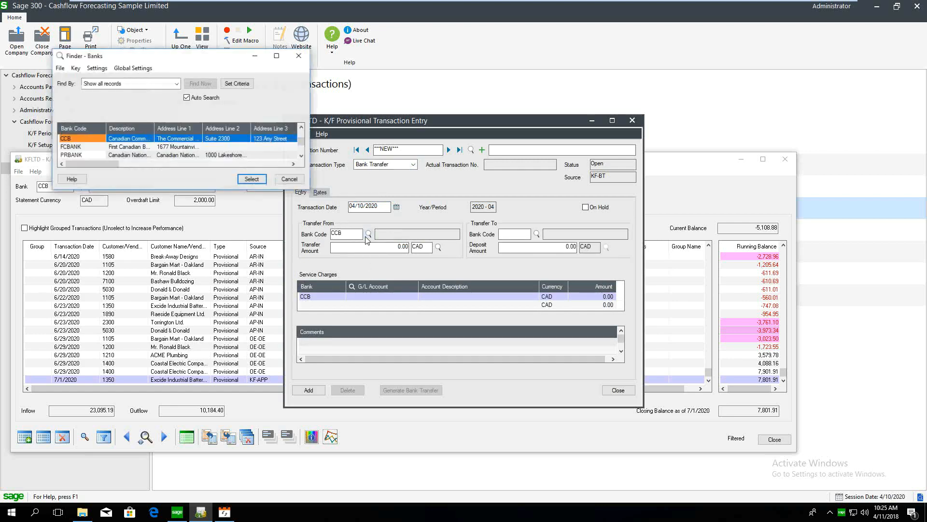
pyautogui.doubleClick(111, 148)
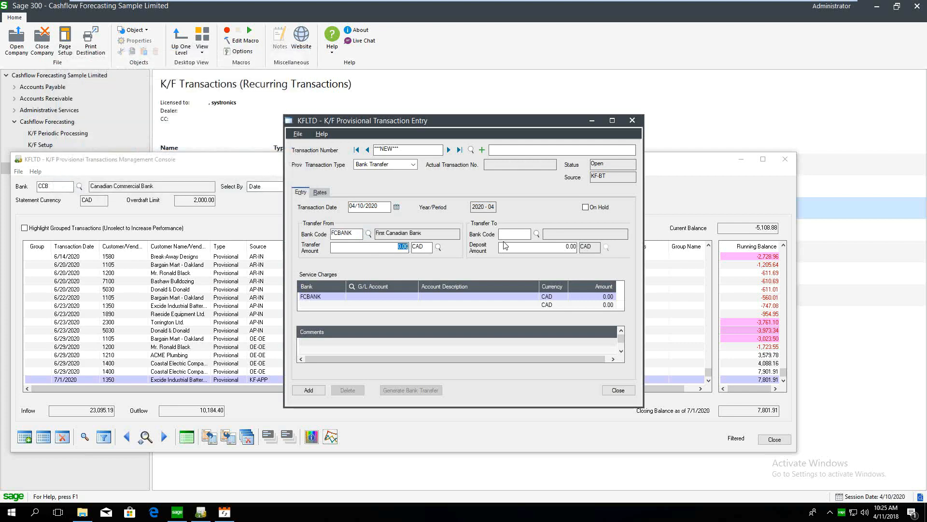
pyautogui.write('20,000')
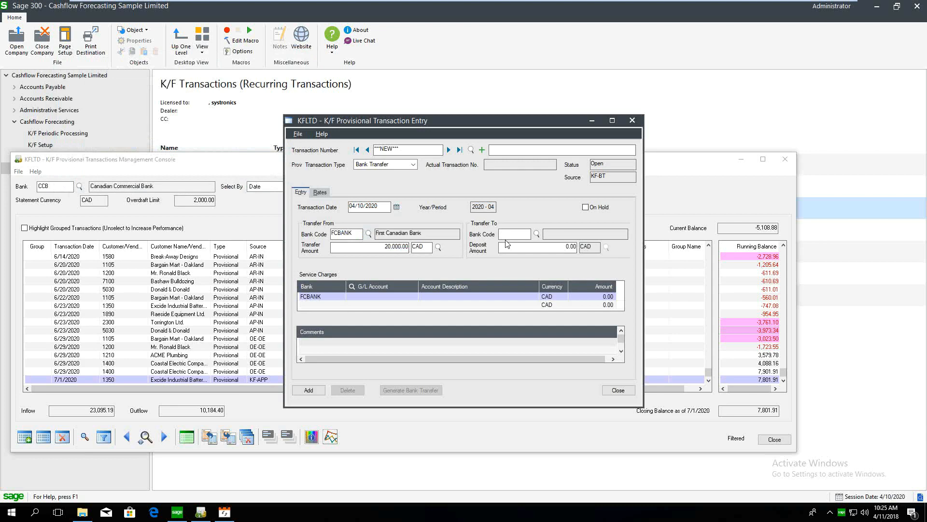
pyautogui.click(373, 205)
# Send the transfer to CCB dated 06/02/2020, save it as PT00001191, and close the entry
pyautogui.press('Tab')
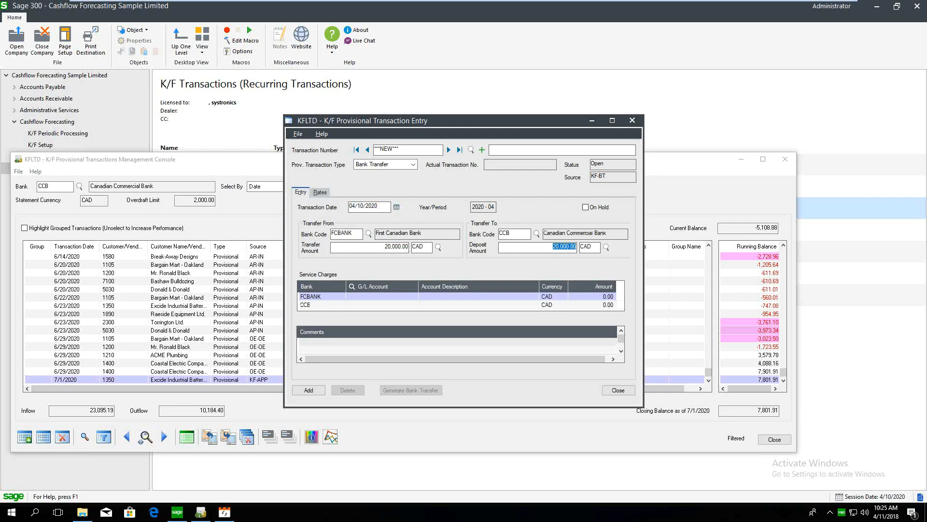
pyautogui.moveTo(381, 206); pyautogui.dragTo(247, 215)
pyautogui.write('0')
pyautogui.click(321, 389)
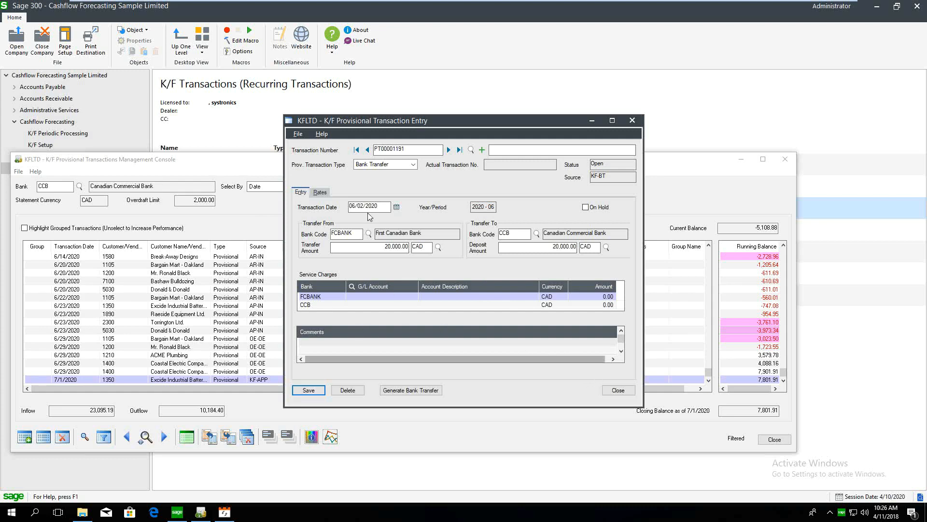
pyautogui.click(618, 391)
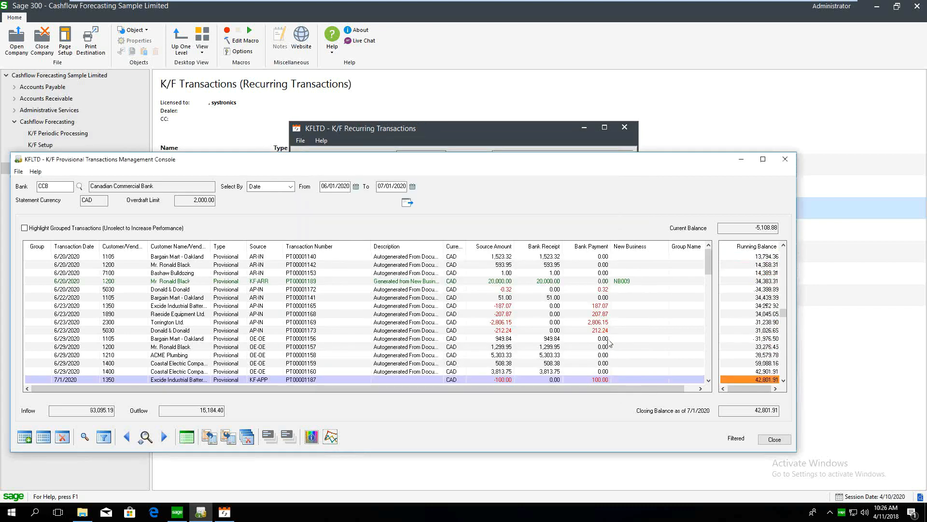
# Step through the console's running balances from 6/2/2020 to 6/20/2020, then open the Cashflow Forecasting Report settings
pyautogui.moveTo(783, 313); pyautogui.dragTo(783, 251)
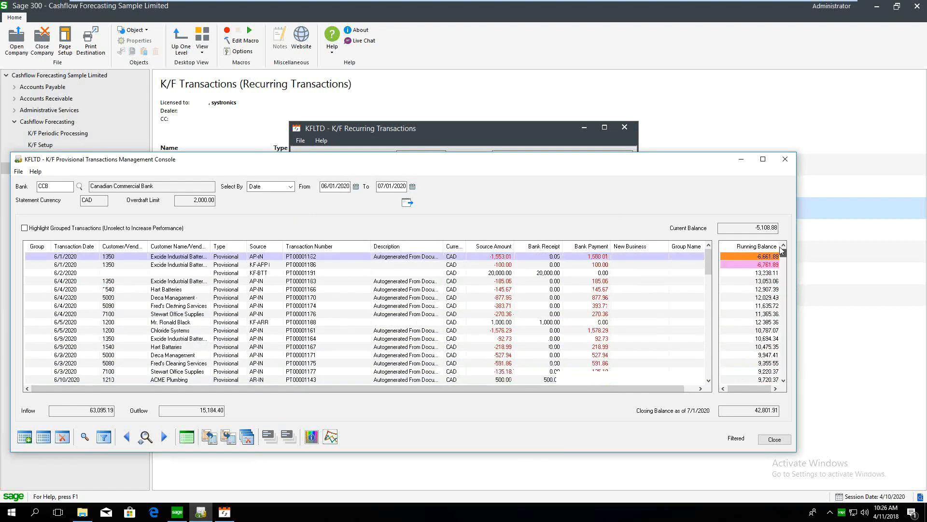
pyautogui.click(758, 273)
pyautogui.press('Down')
pyautogui.press('Down')
pyautogui.press('Down')
pyautogui.press('Down')
pyautogui.press('Down')
pyautogui.press('Down')
pyautogui.press('Down')
pyautogui.press('Down')
pyautogui.press('Down')
pyautogui.press('Down')
pyautogui.press('Down')
pyautogui.press('Down')
pyautogui.press('Down')
pyautogui.press('Down')
pyautogui.press('Down')
pyautogui.press('Down')
pyautogui.press('Down')
pyautogui.press('Down')
pyautogui.press('Down')
pyautogui.press('Down')
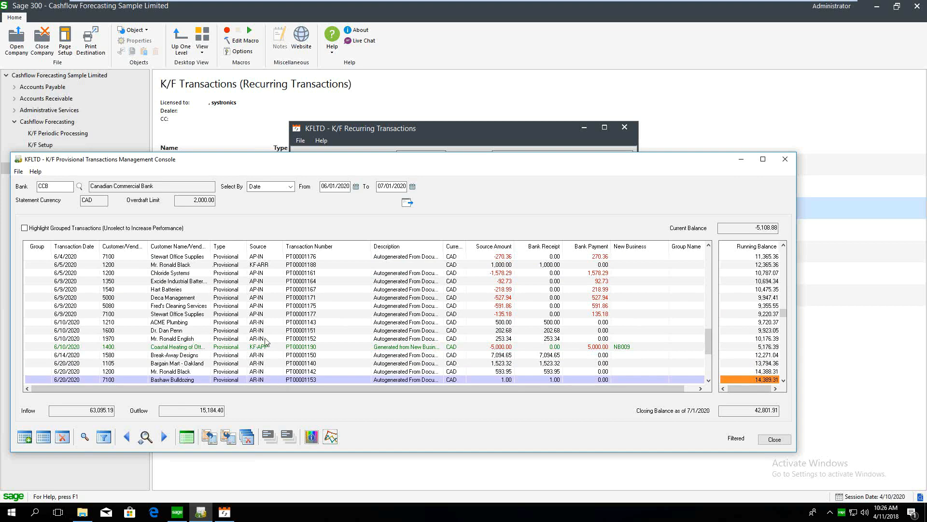
pyautogui.click(269, 437)
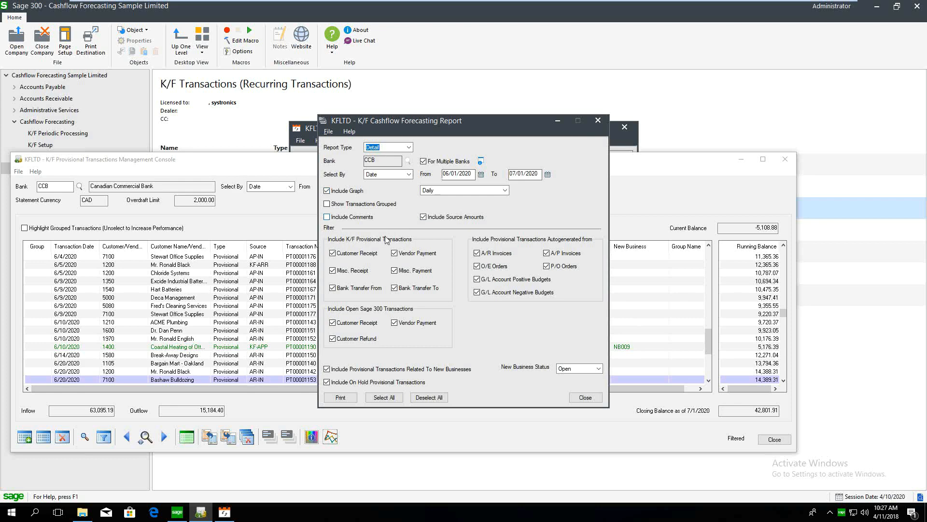
# Print the Detail forecast for CCB and VISACCB, 06/01/2020–07/01/2020, with a daily graph
pyautogui.click(337, 400)
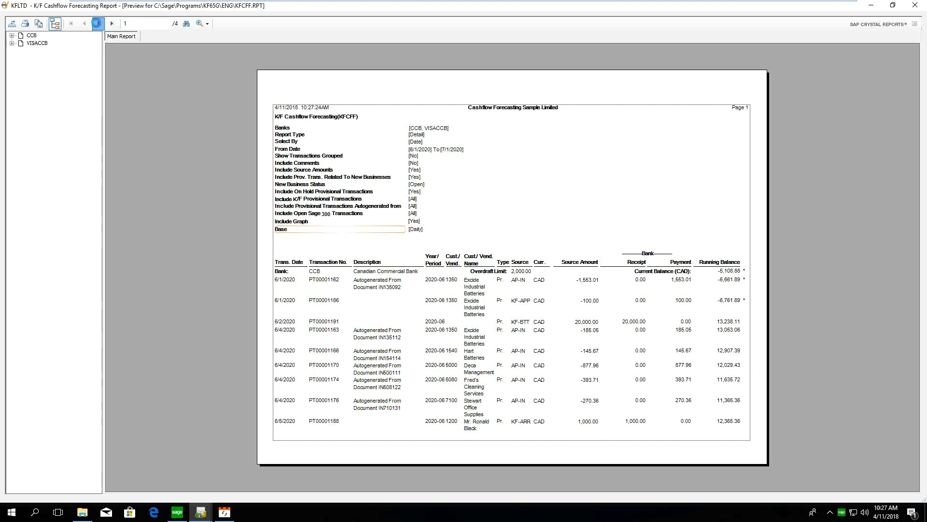
# Page through to the Bank Balance Chart on page 4, then restore the preview to a smaller window
pyautogui.click(96, 23)
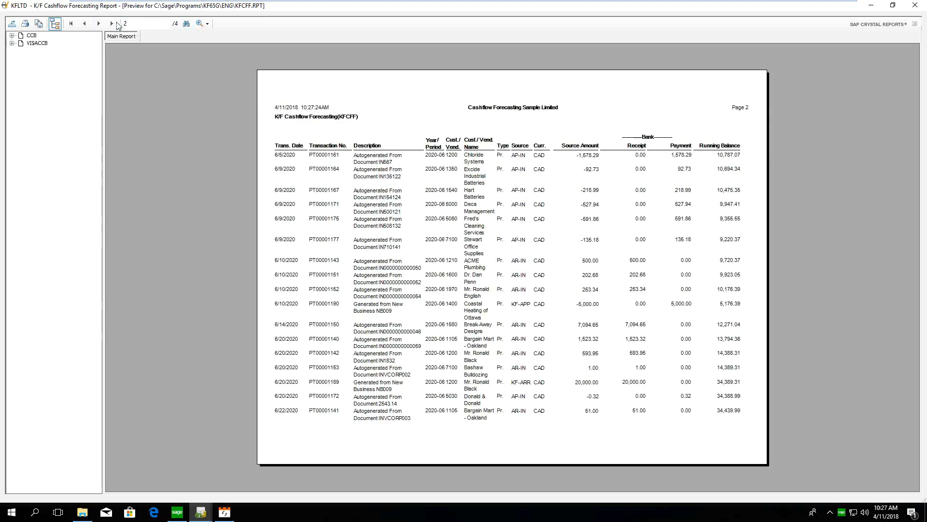
pyautogui.click(113, 24)
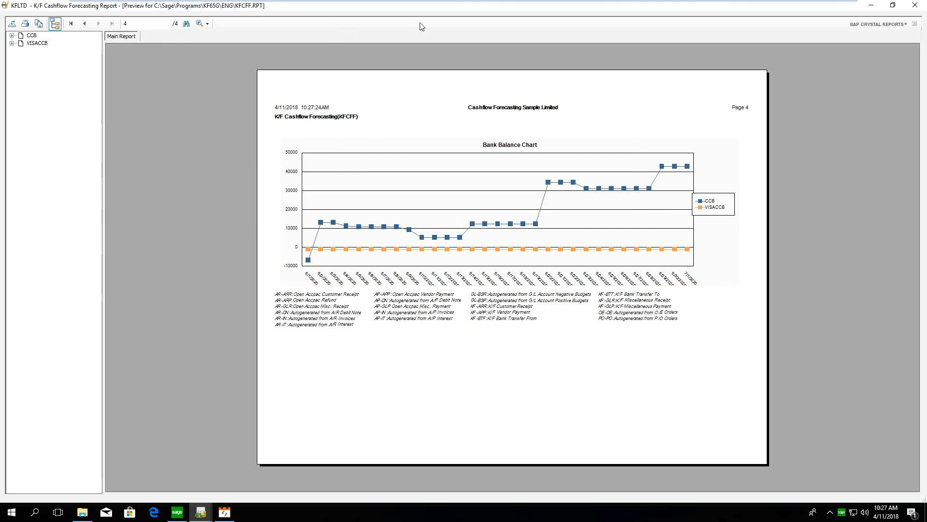
pyautogui.doubleClick(375, 7)
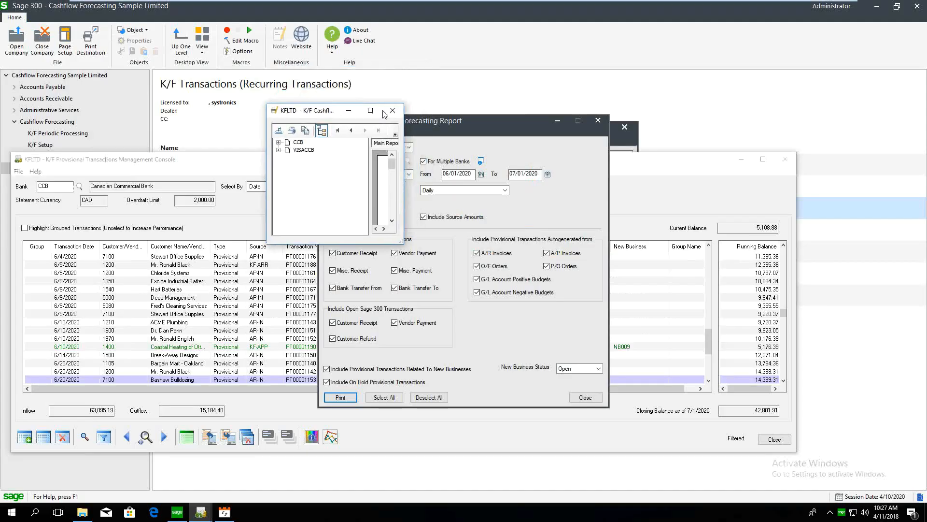
# Close the report preview, report settings and Recurring Transactions windows, then launch Provisional Transaction Alerts
pyautogui.click(392, 112)
pyautogui.click(586, 397)
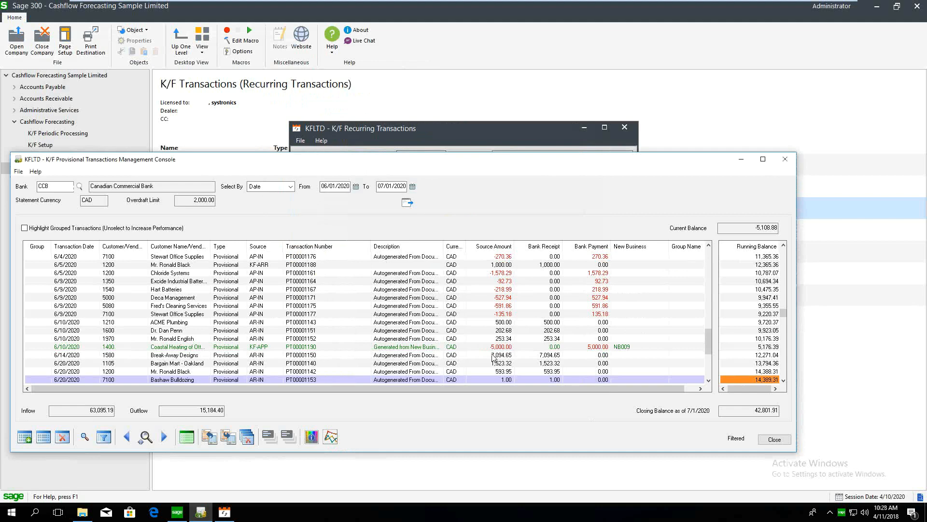
pyautogui.moveTo(579, 164); pyautogui.dragTo(565, 227)
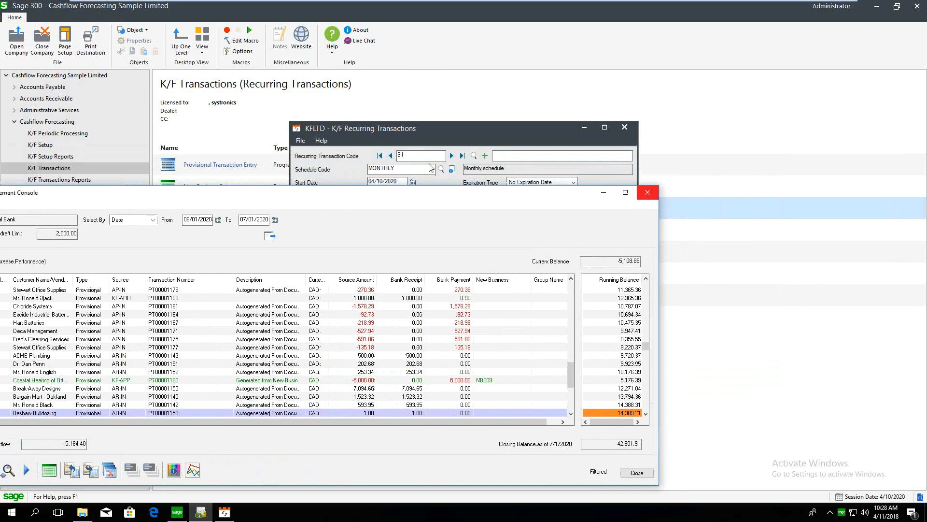
pyautogui.click(625, 127)
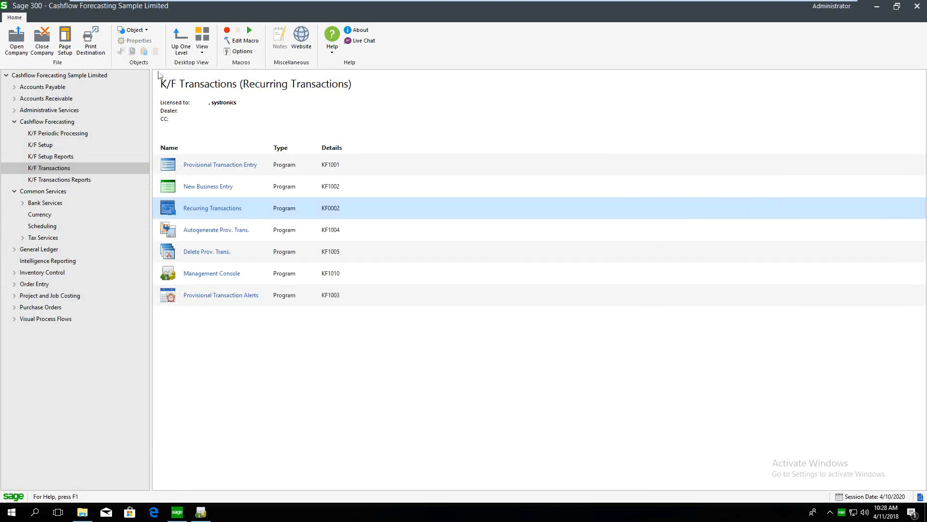
pyautogui.doubleClick(209, 296)
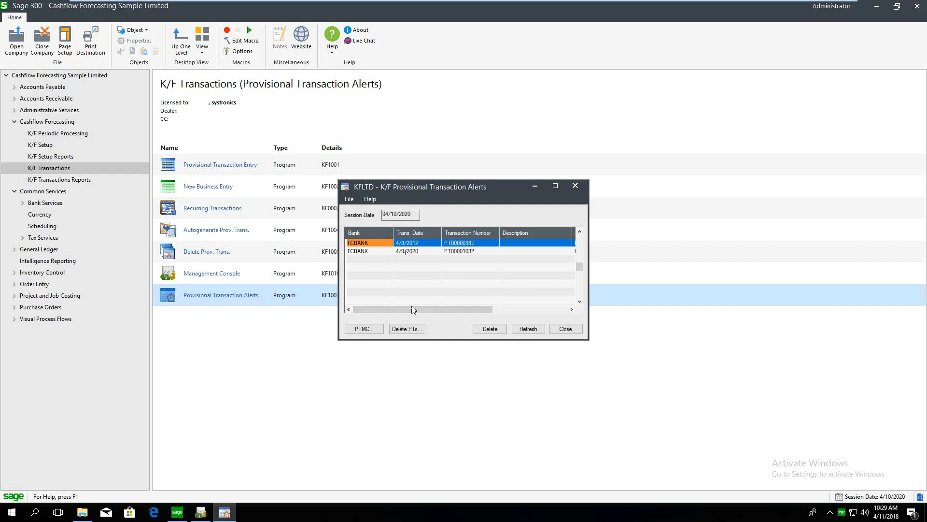
# Select the first of the two FCBANK alerts, PT00000987 and PT00001032
pyautogui.click(490, 330)
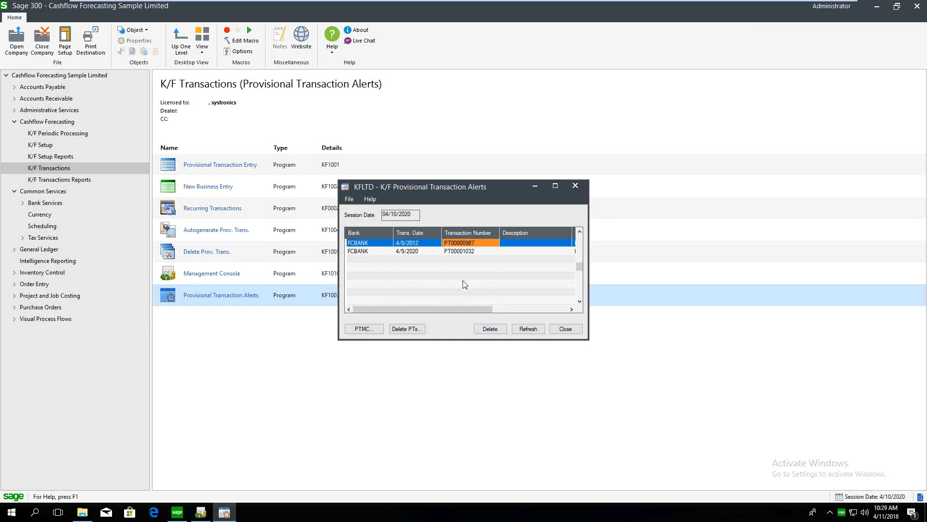
# Open PT00001032, the 5,000.00 CAD FCBANK customer receipt, and choose Generate Receipt
pyautogui.click(471, 251)
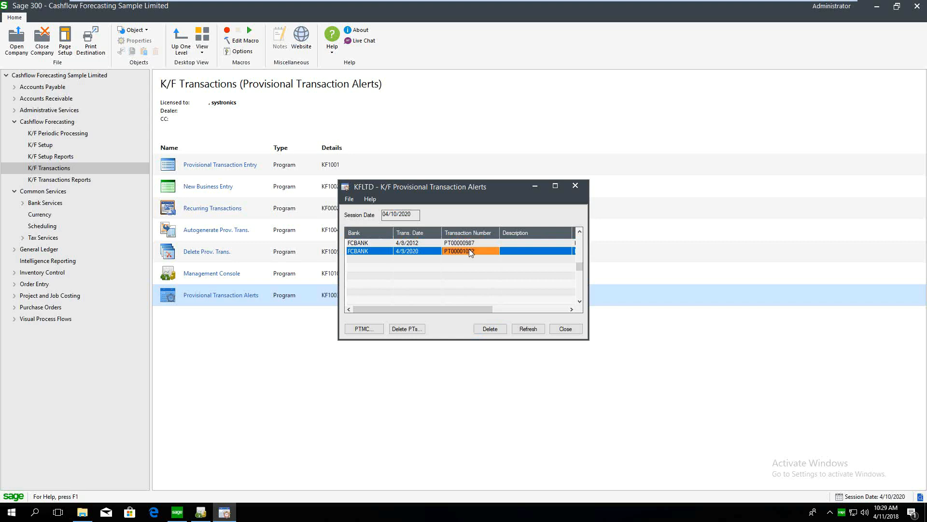
pyautogui.doubleClick(470, 251)
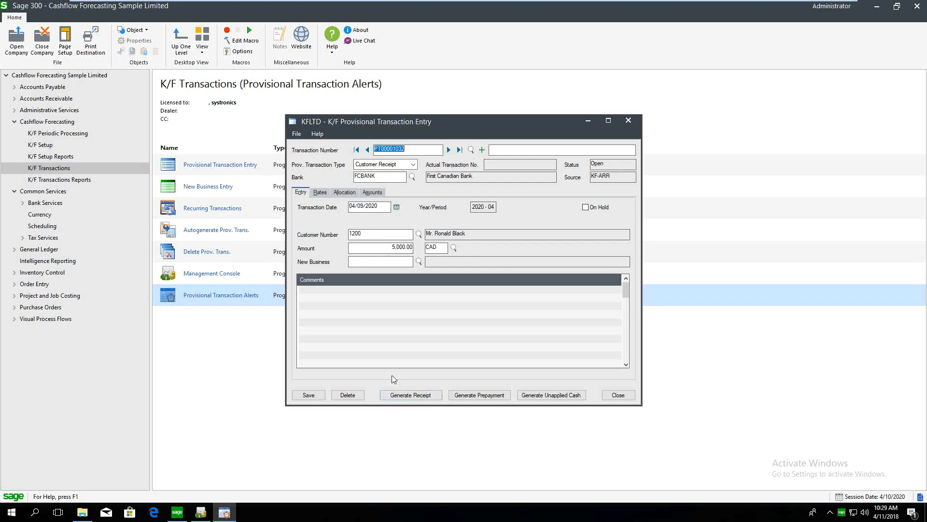
pyautogui.click(396, 400)
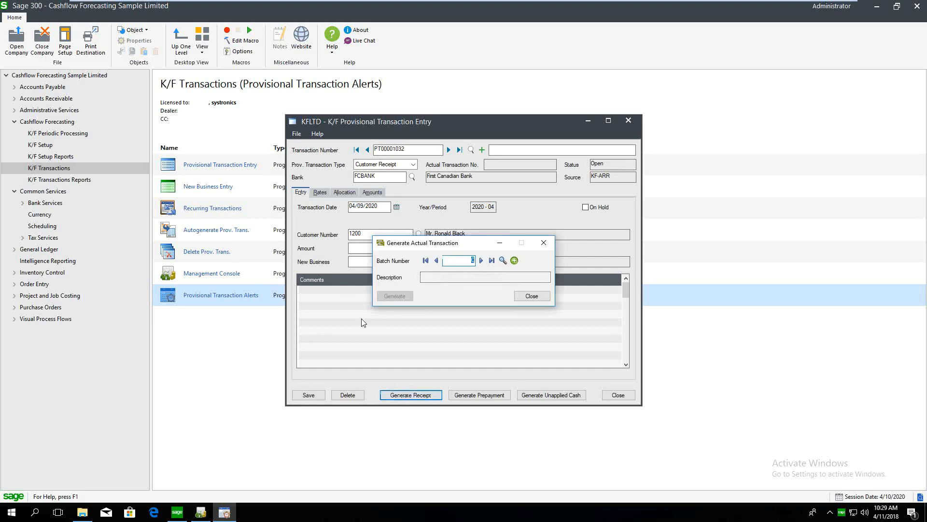
# Generate the 5,000.00 receipt into new batch 72, save it, and close the completed transaction
pyautogui.click(514, 261)
pyautogui.click(394, 296)
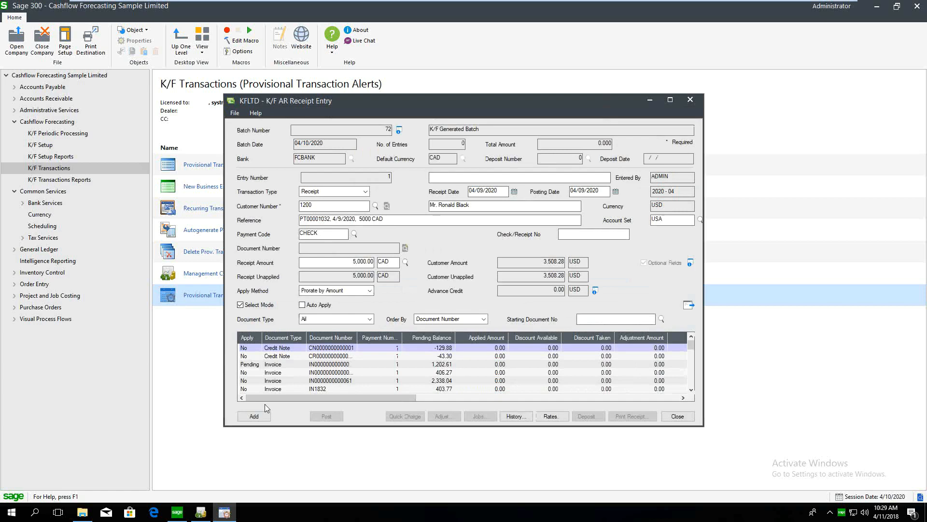
pyautogui.click(255, 416)
pyautogui.click(690, 419)
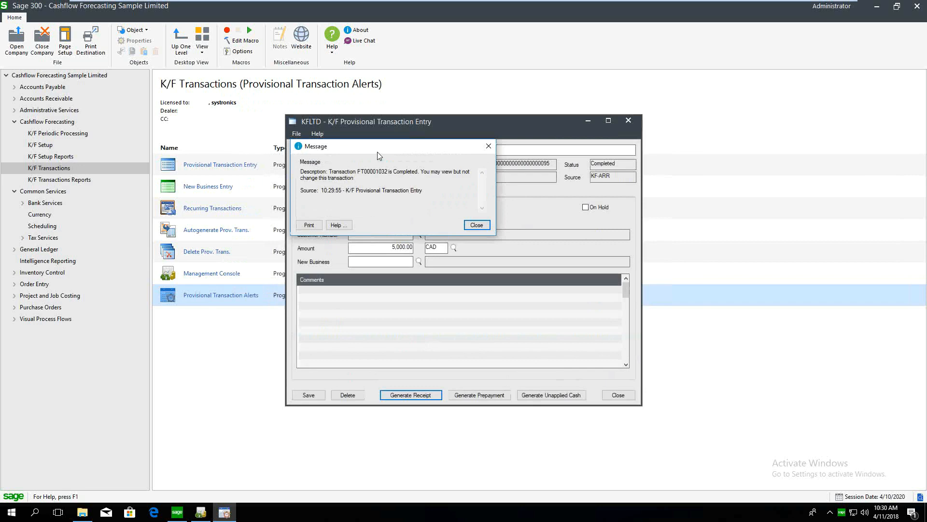
pyautogui.click(484, 226)
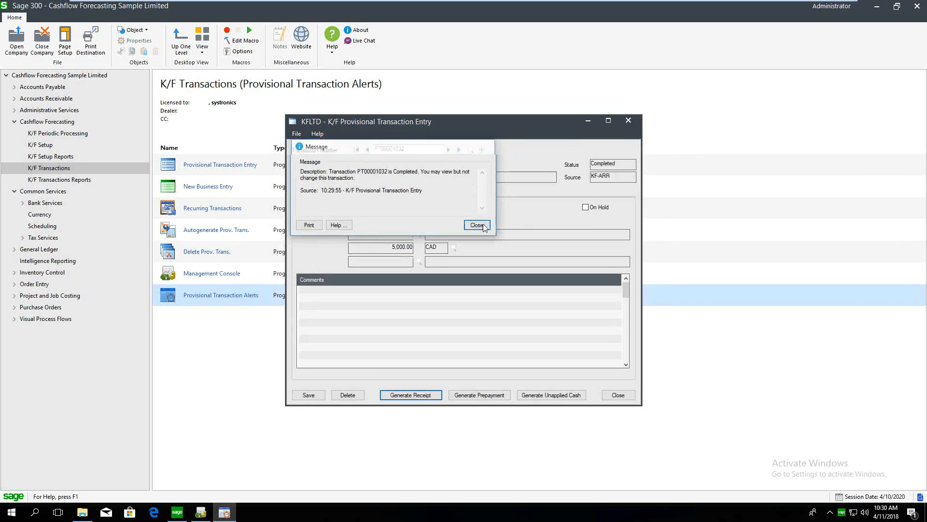
pyautogui.click(616, 394)
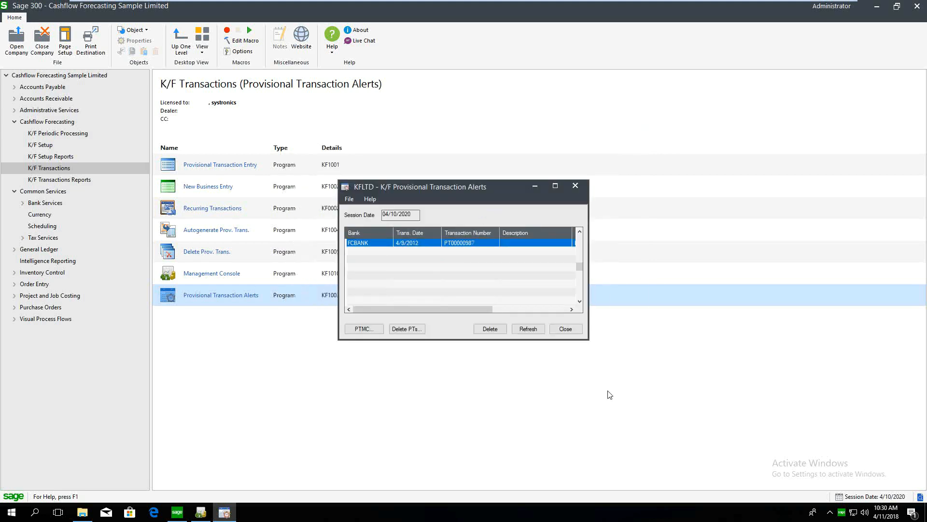
# Open the PT00000987 alert's transaction to review it, then close it unchanged
pyautogui.click(378, 242)
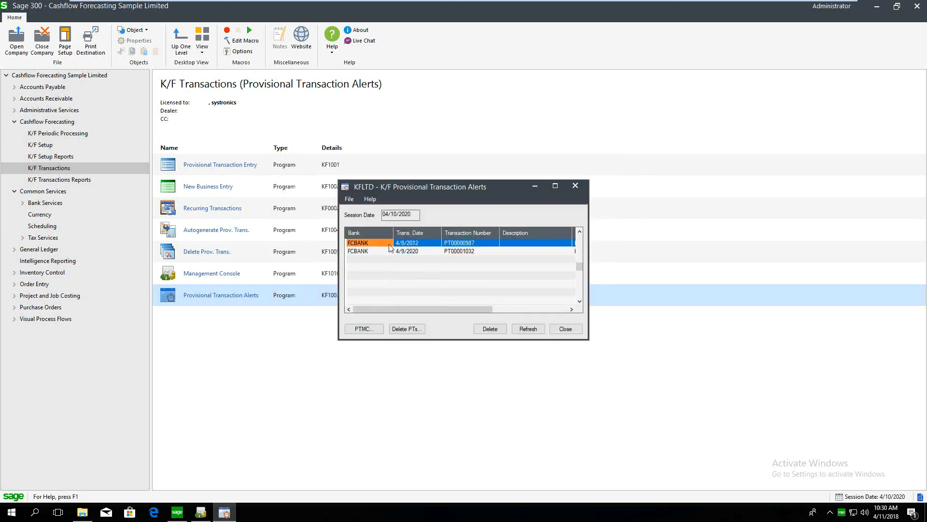
pyautogui.moveTo(435, 309)
pyautogui.mouseDown()
pyautogui.moveTo(467, 318)
pyautogui.moveTo(418, 313)
pyautogui.mouseUp()
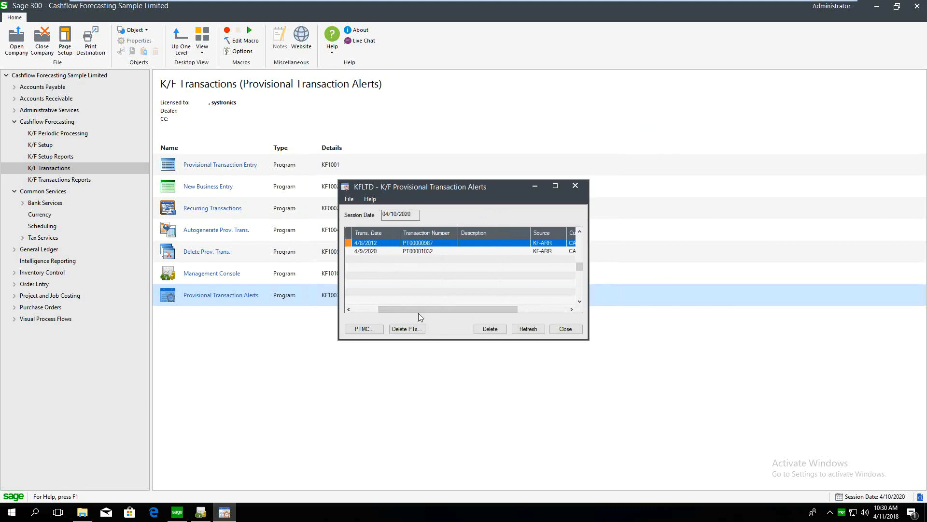
pyautogui.doubleClick(415, 243)
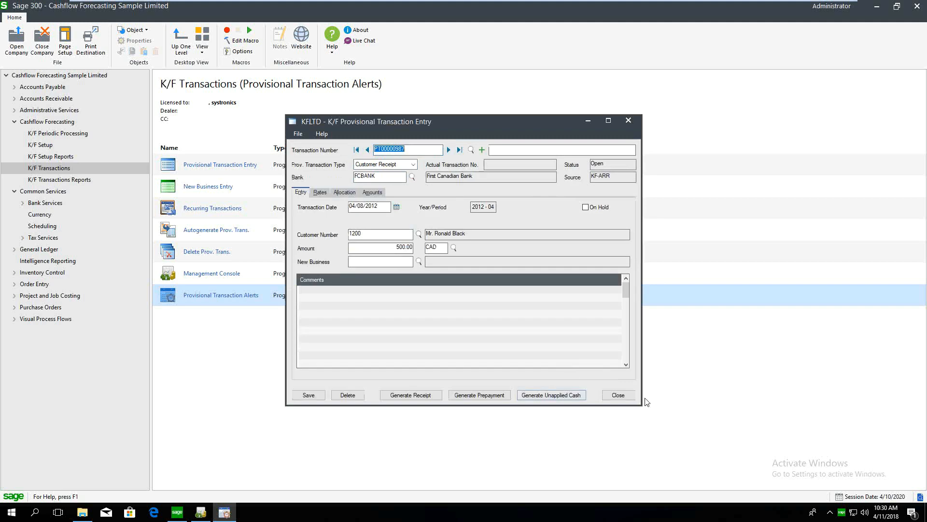
pyautogui.click(618, 394)
# Delete the PT00000987 alert and close the emptied alerts window
pyautogui.click(490, 329)
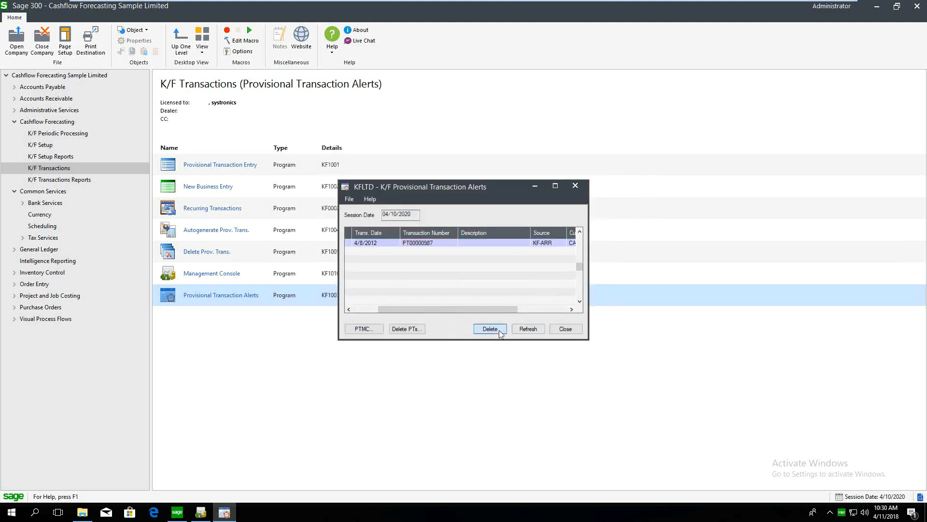
pyautogui.click(499, 293)
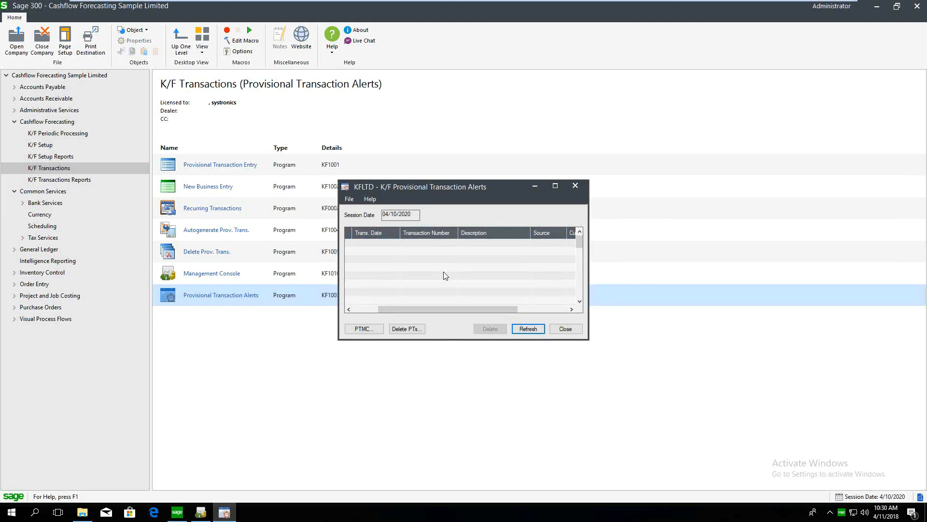
pyautogui.click(575, 330)
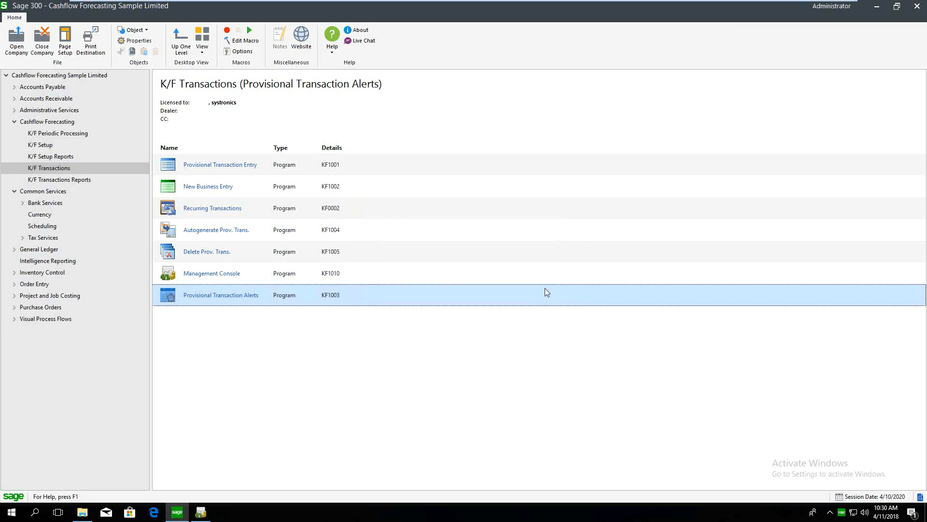